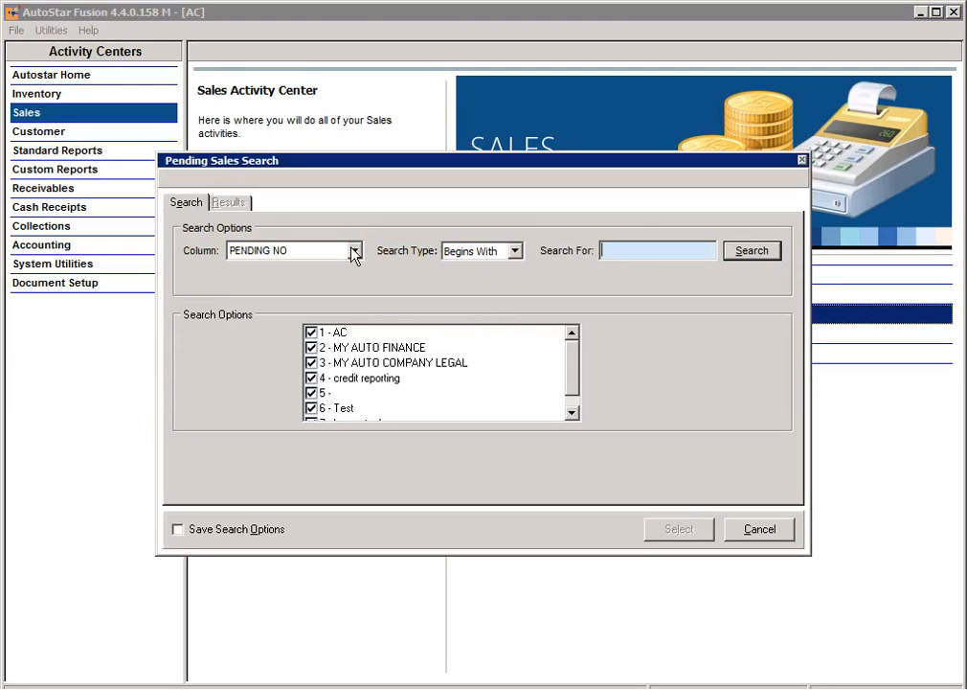
Search the pending sales by pending number and open the 2005 Dodge Stratus sale.
click(354, 251)
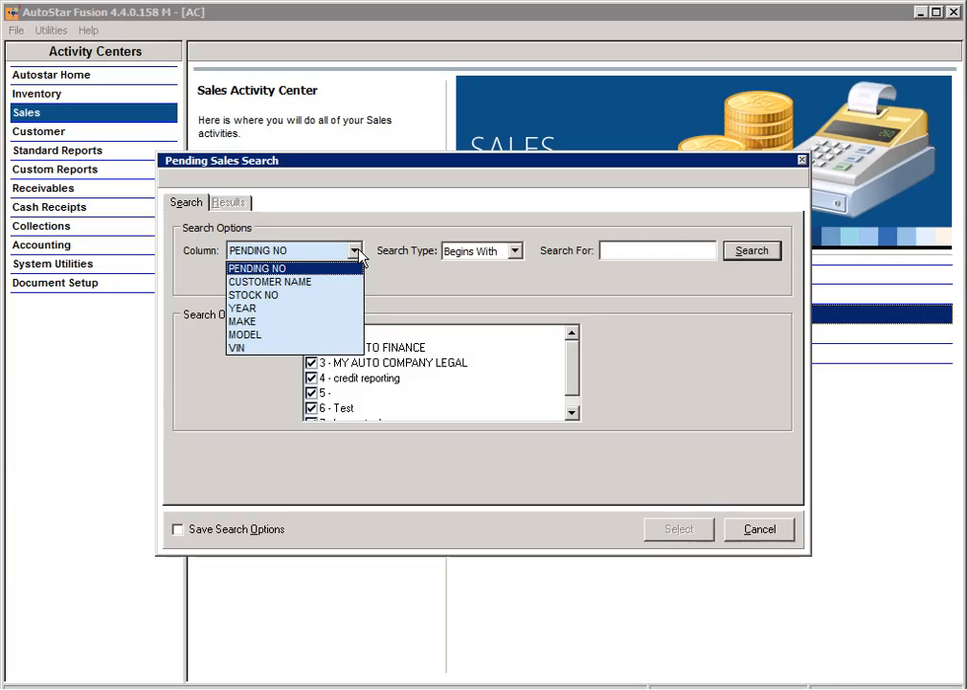
click(356, 251)
click(633, 250)
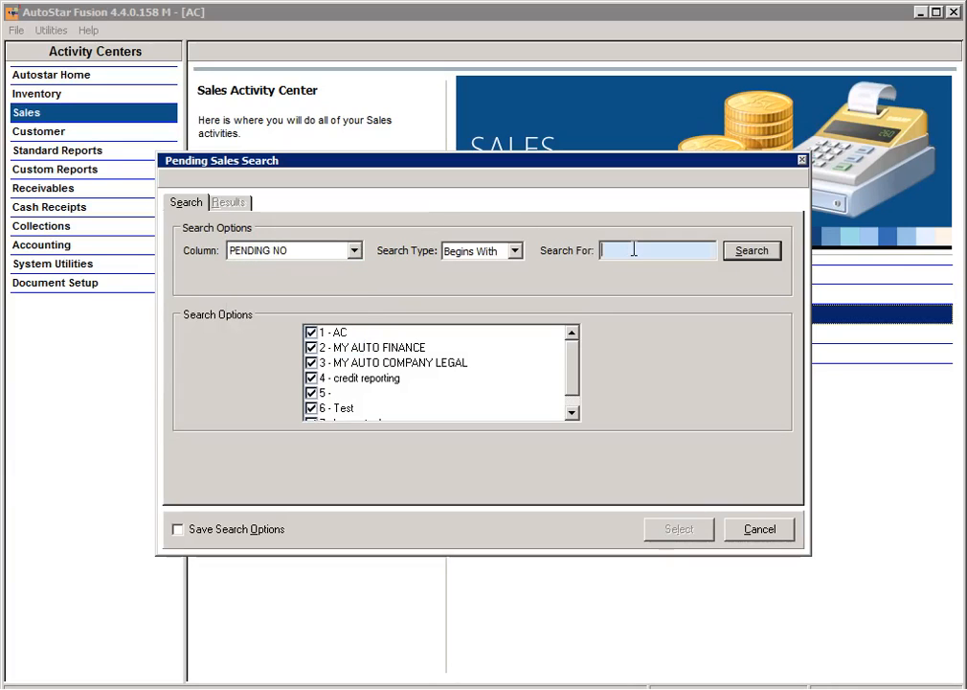
text(P8707)
key(Return)
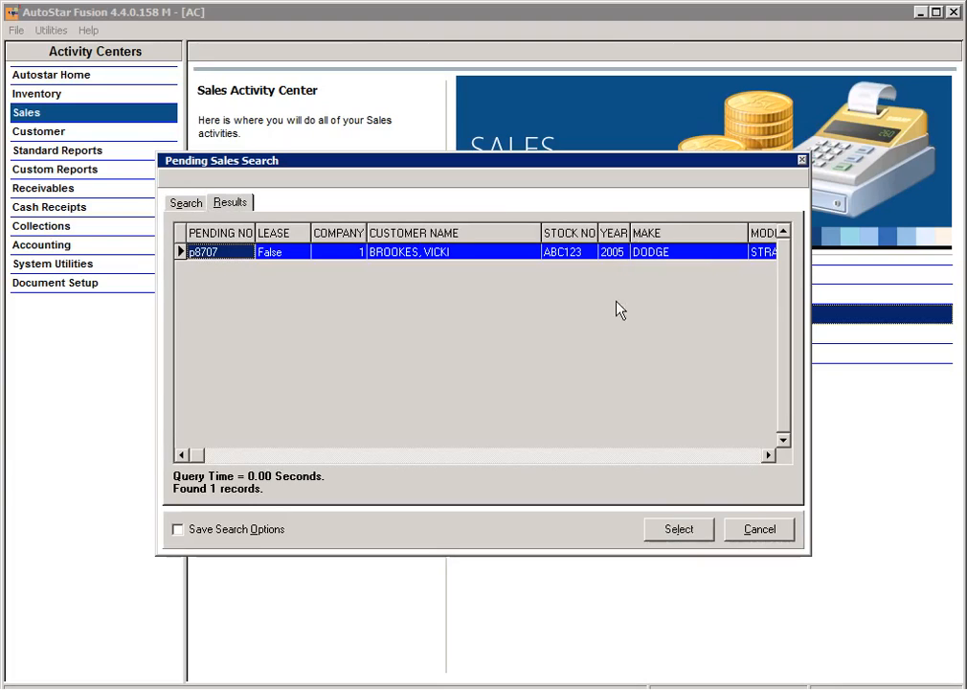
click(679, 529)
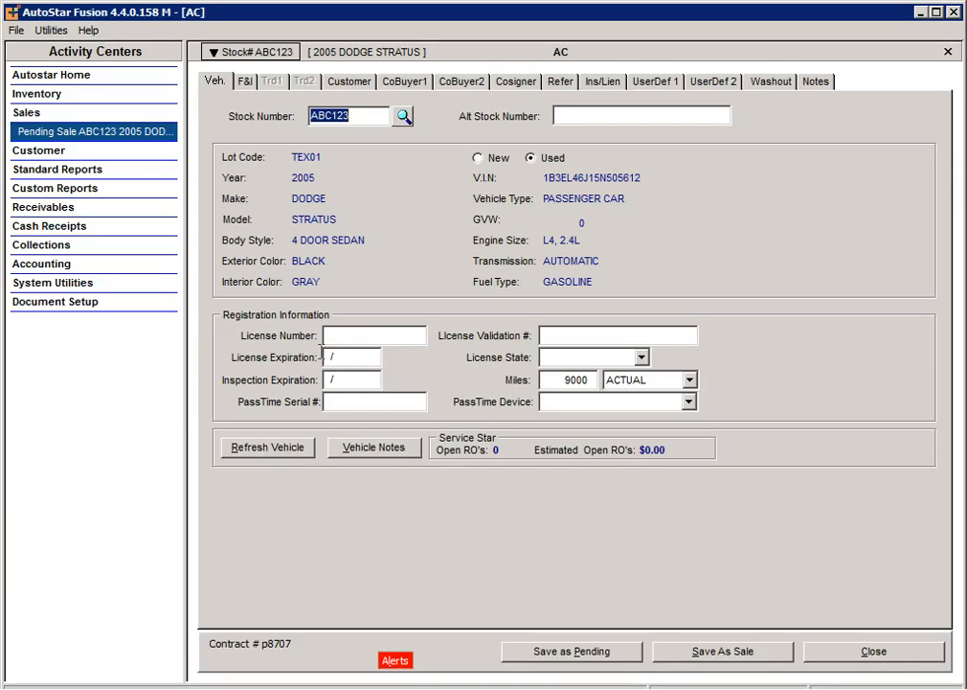
Review the vehicle's additional notes, the sale's finance details and the customer information.
click(390, 456)
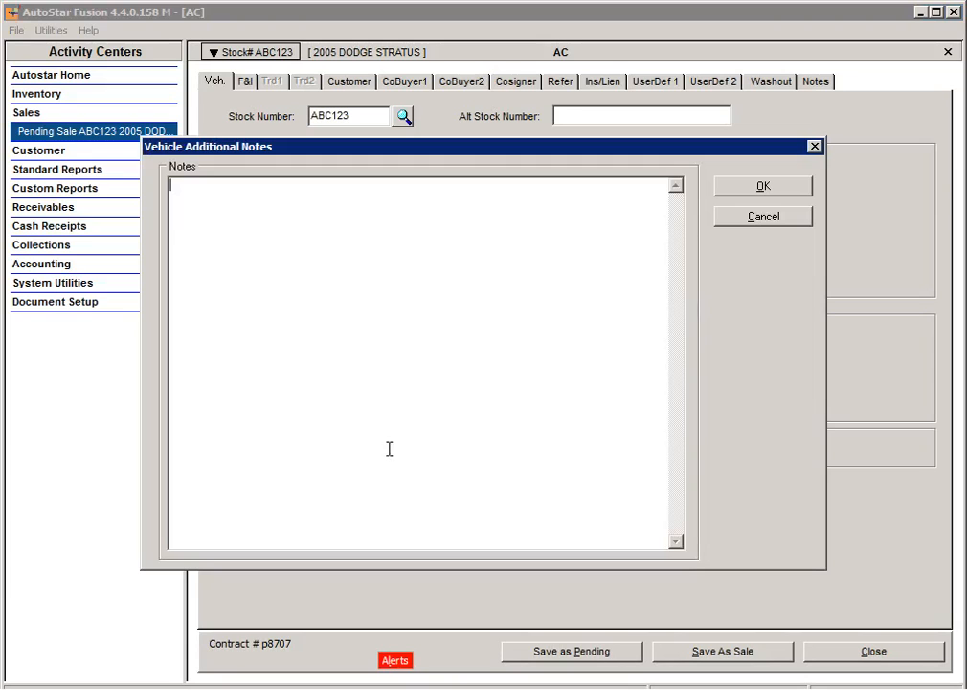
click(768, 218)
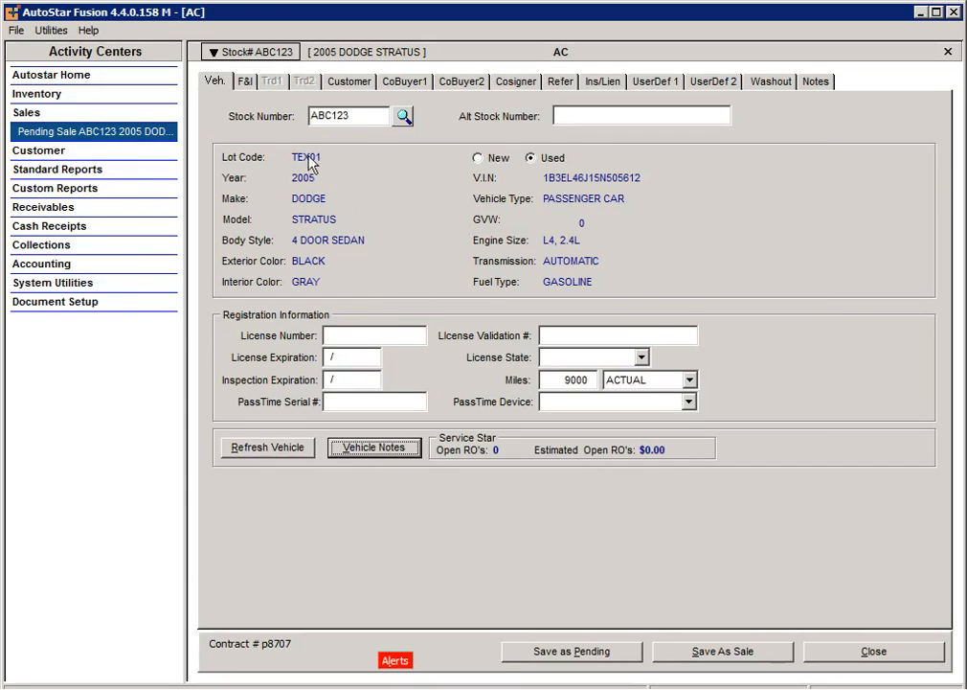
click(247, 86)
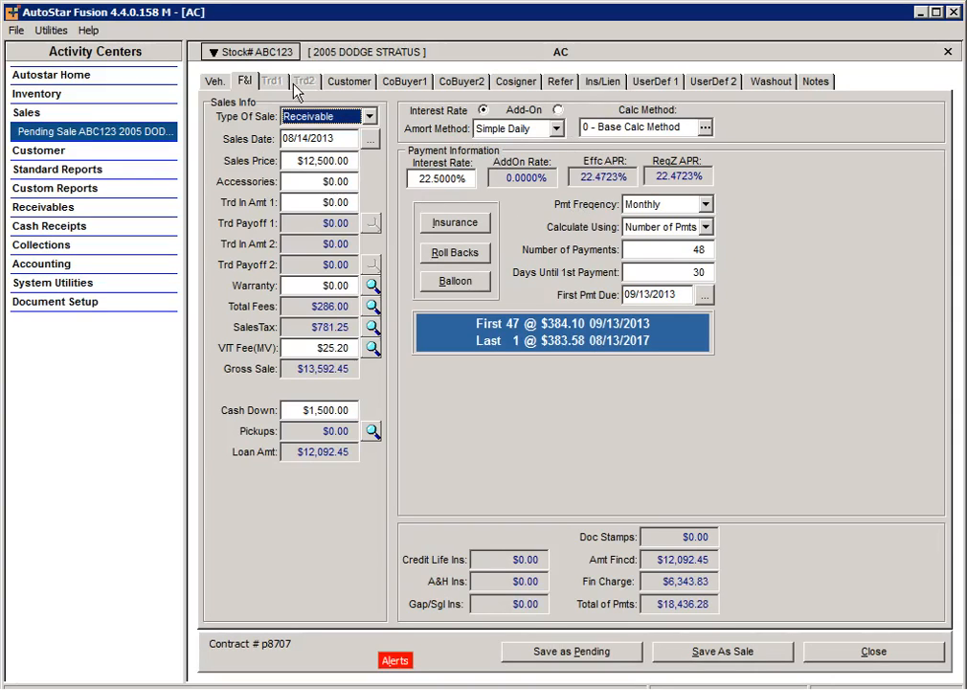
click(345, 86)
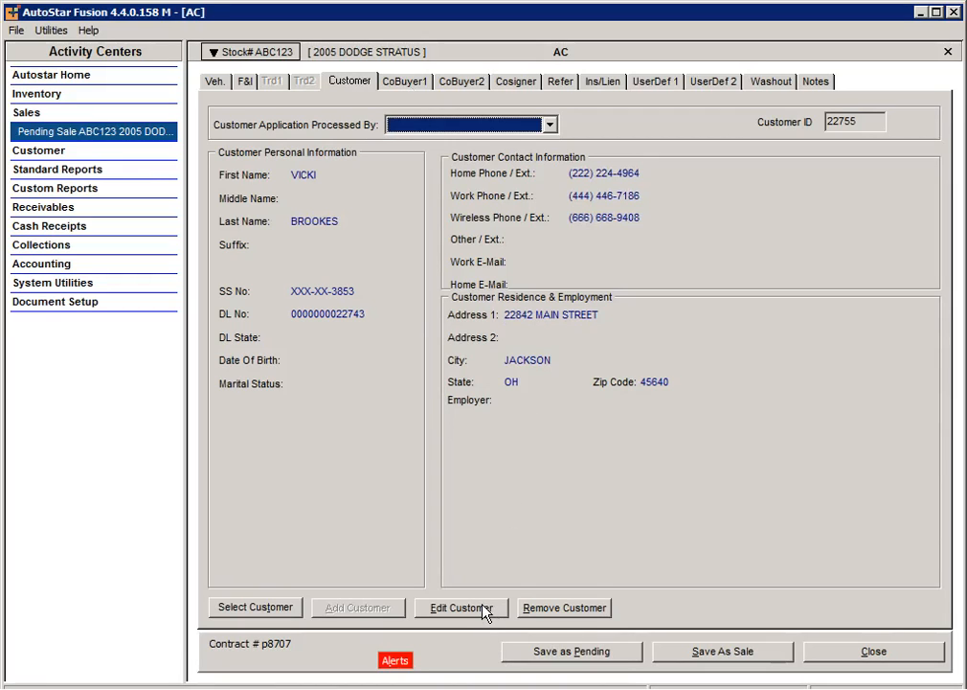
Start adding a new reference to the sale and enter the reference's first and last name.
click(557, 83)
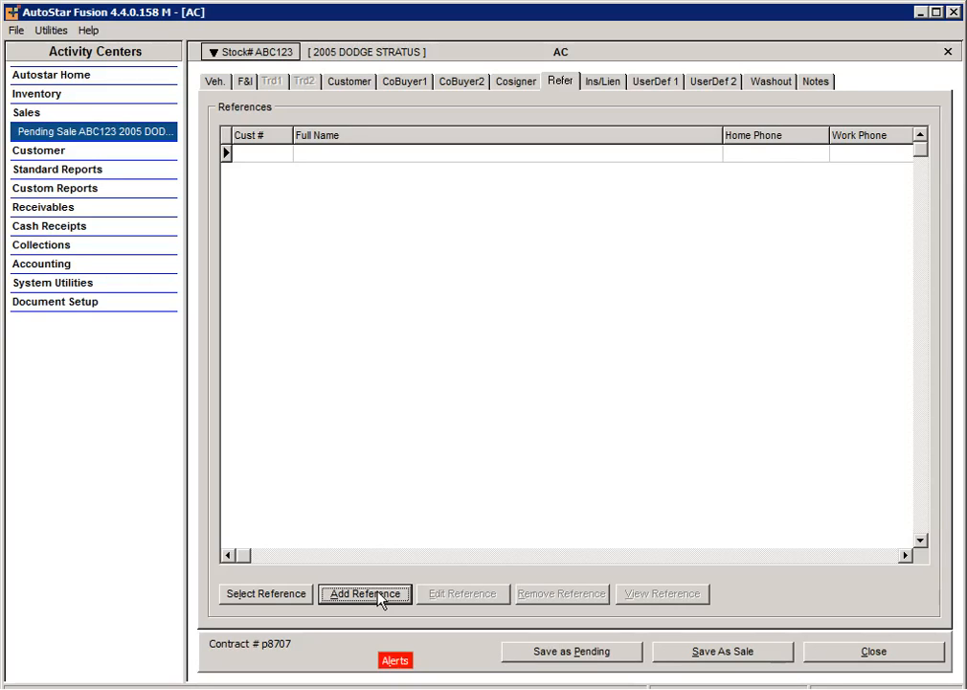
click(365, 594)
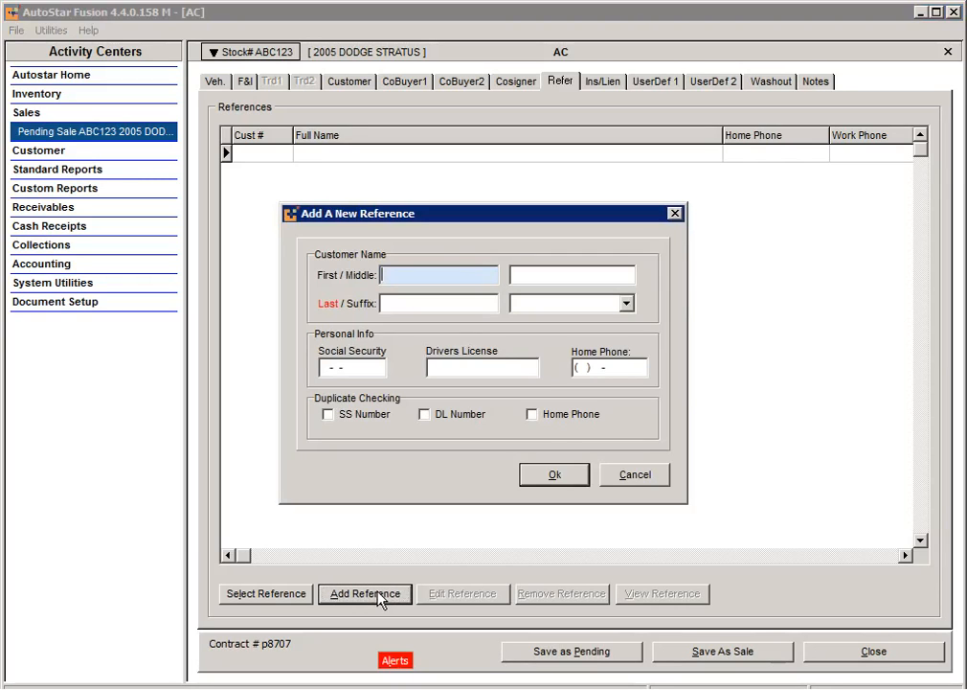
text(SMITH)
key(Tab)
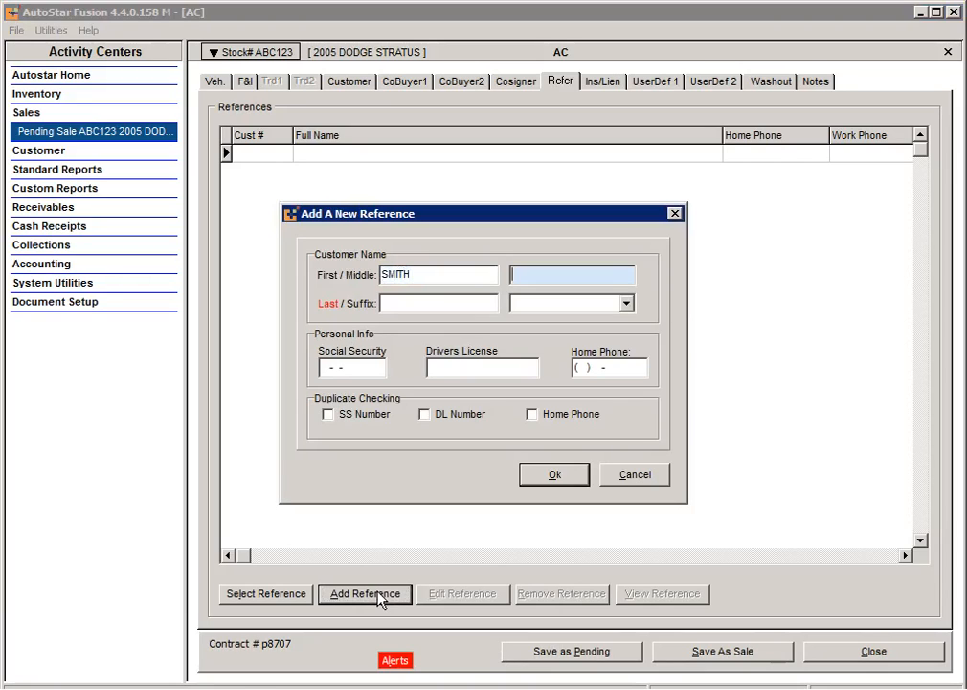
key(Tab)
text(JAROD)
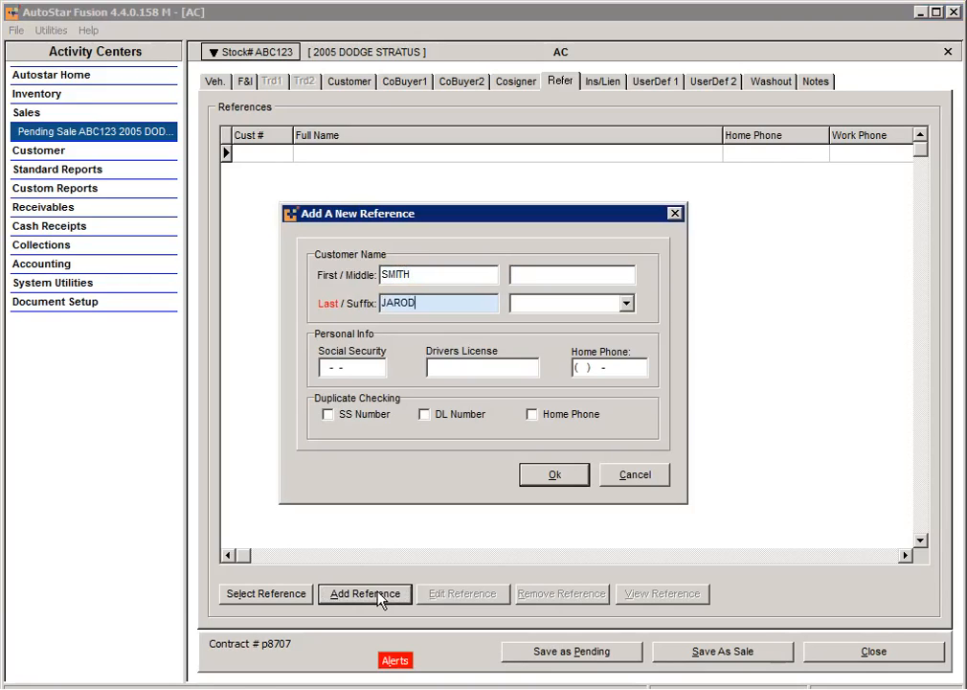
Enter the new reference's home phone number and add the record anyway despite the potential duplicate.
key(Tab)
key(Tab)
key(Tab)
key(Tab)
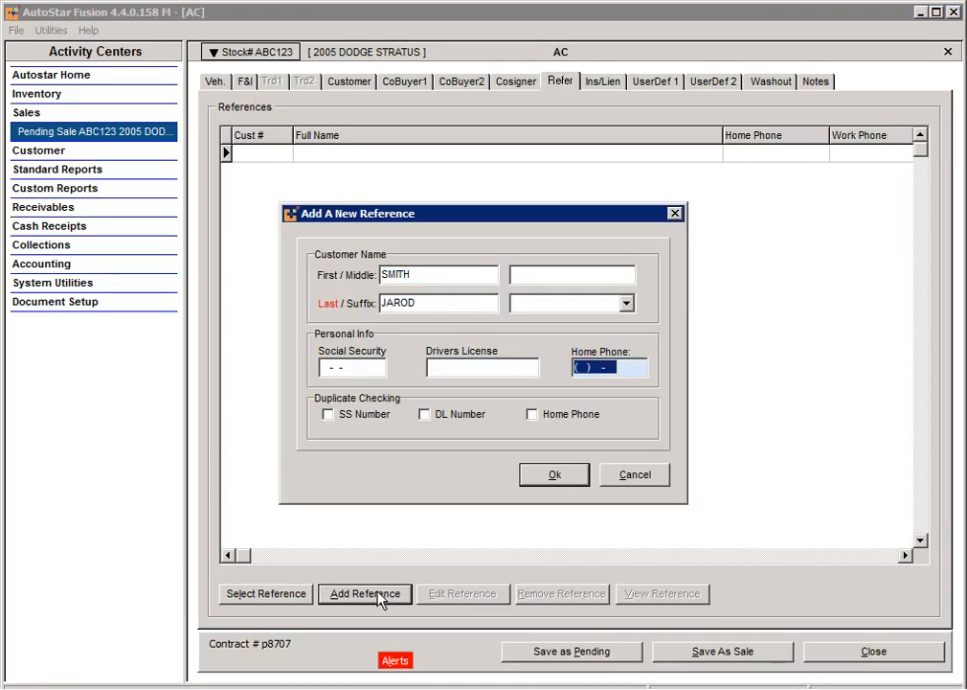
text(8)
text(79) 555-623)
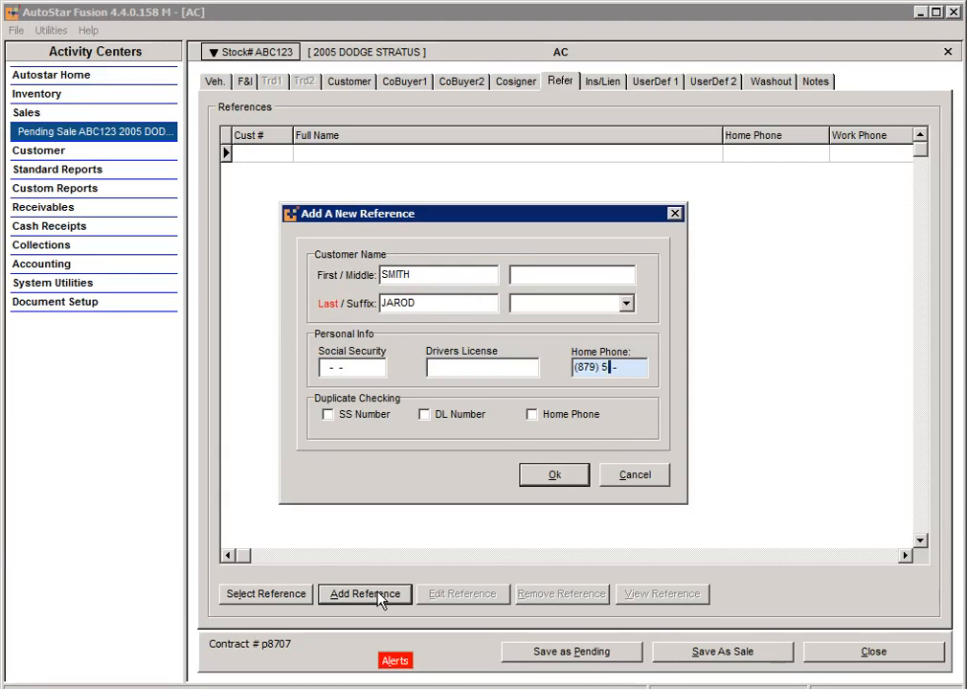
text(2)
click(557, 476)
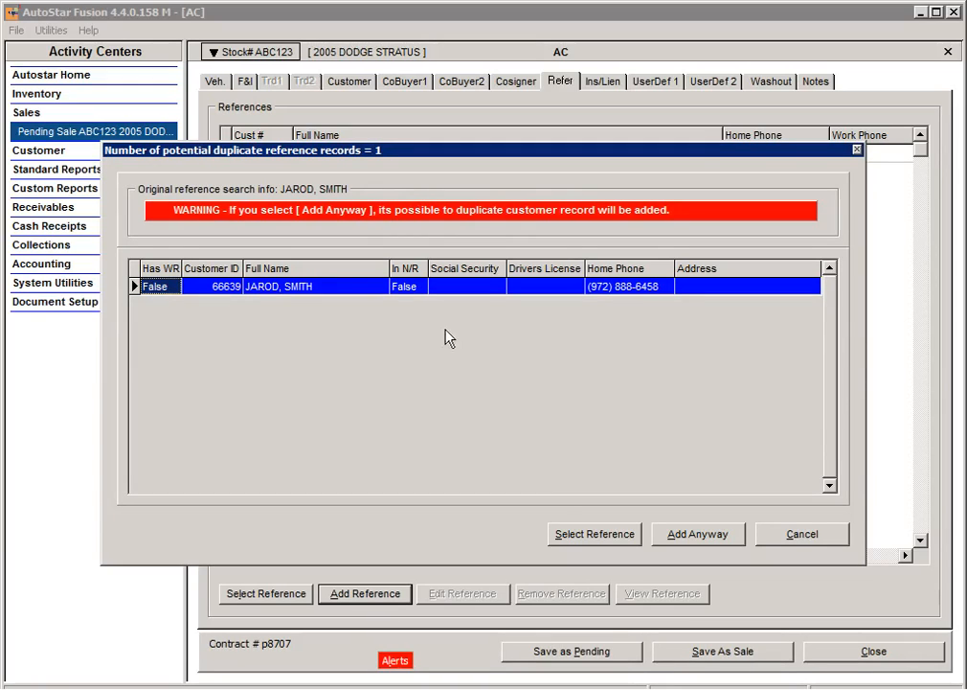
click(709, 537)
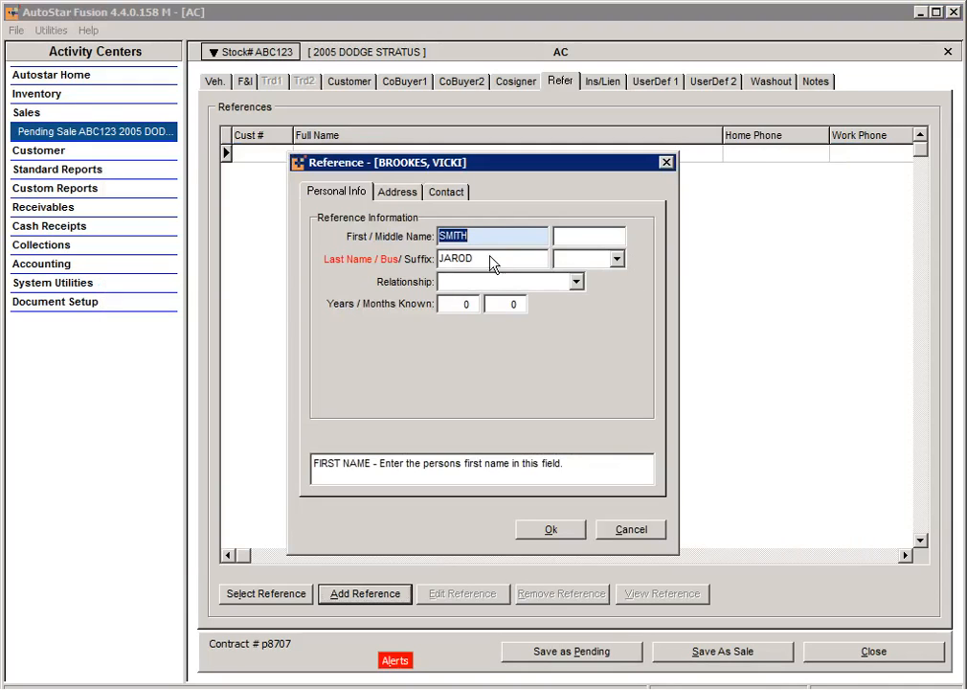
Set the reference's relationship to COUSIN with 25 years known, check the address and contact details, and save the reference.
click(576, 283)
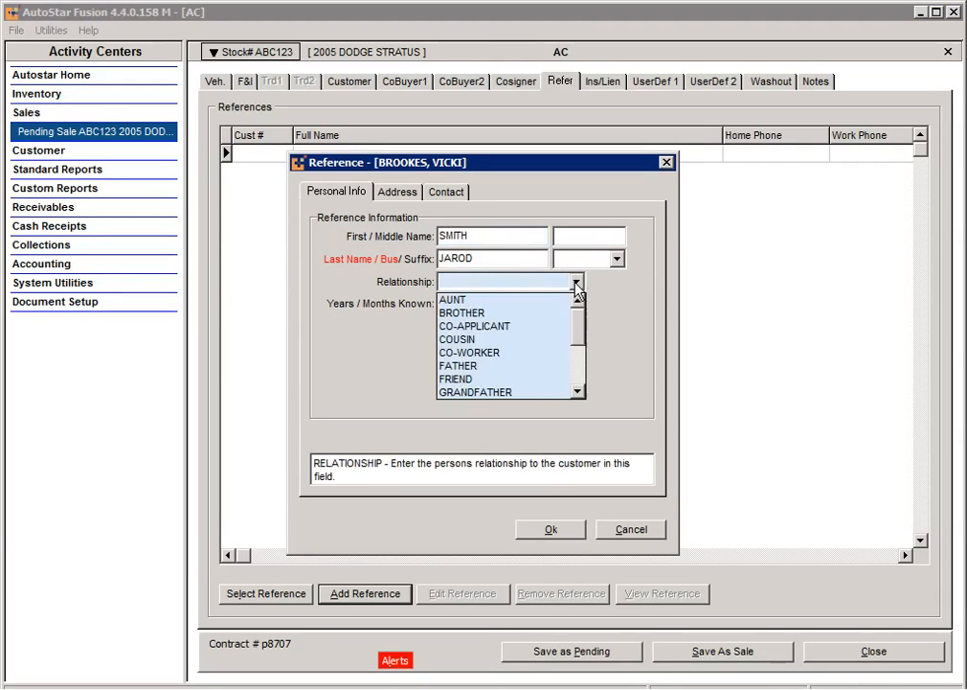
click(499, 340)
click(469, 306)
text(25)
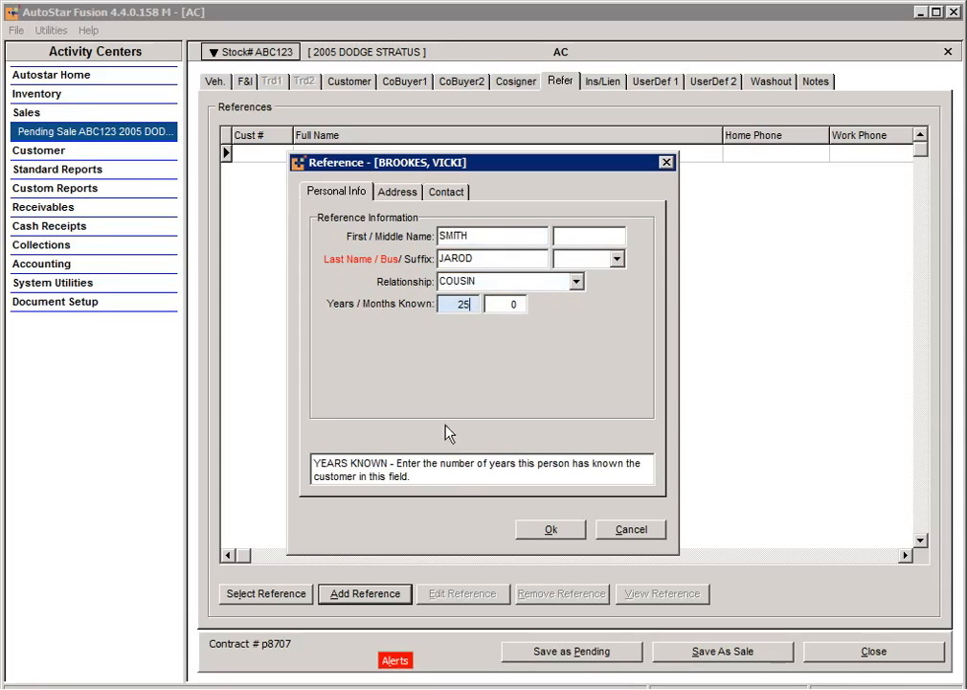
click(411, 194)
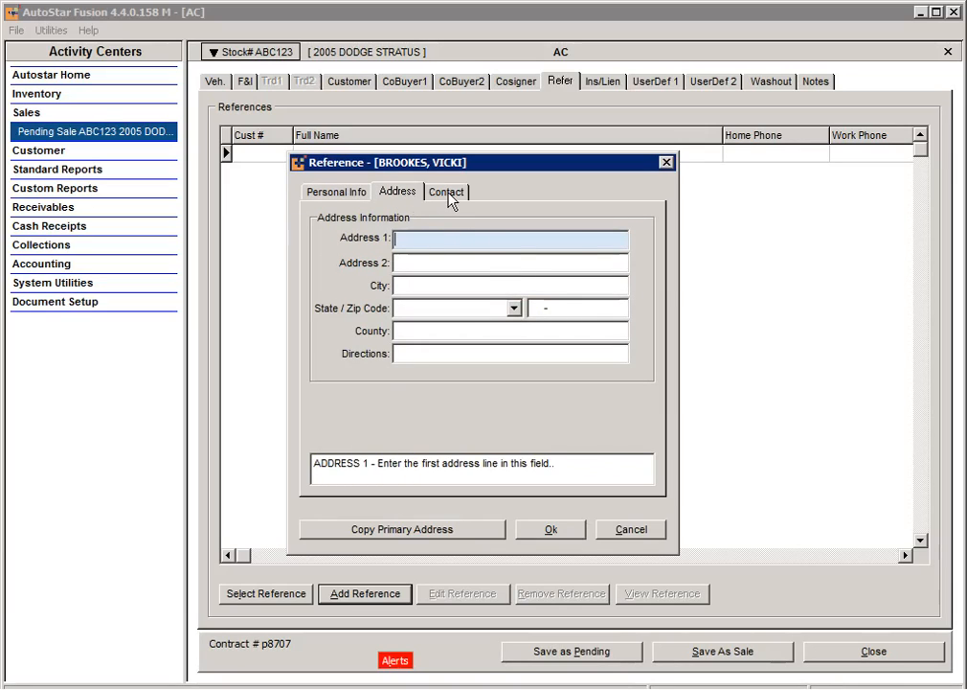
click(445, 193)
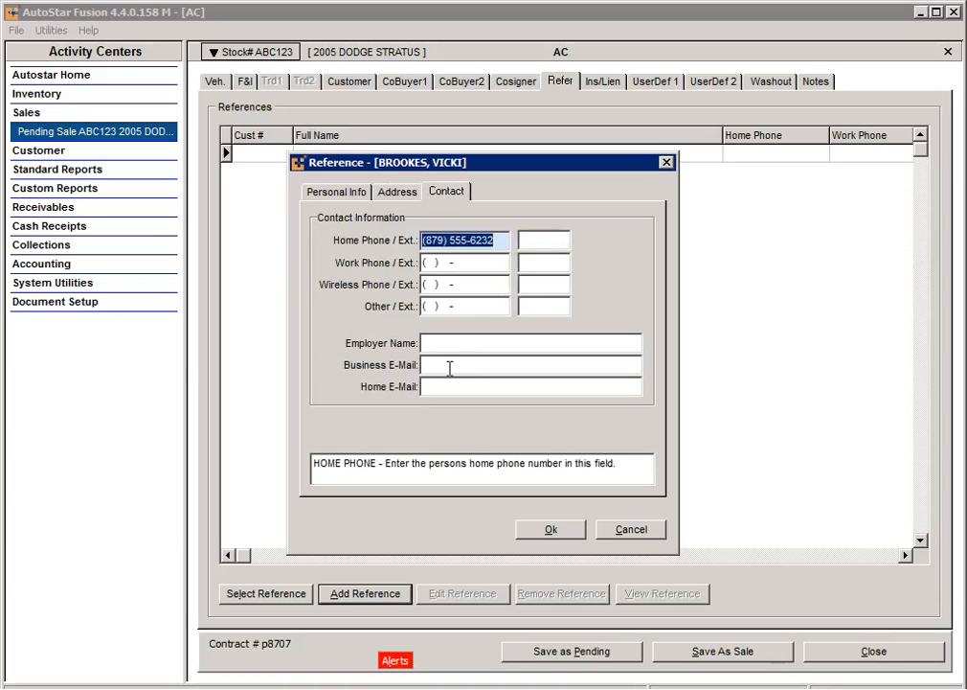
click(551, 532)
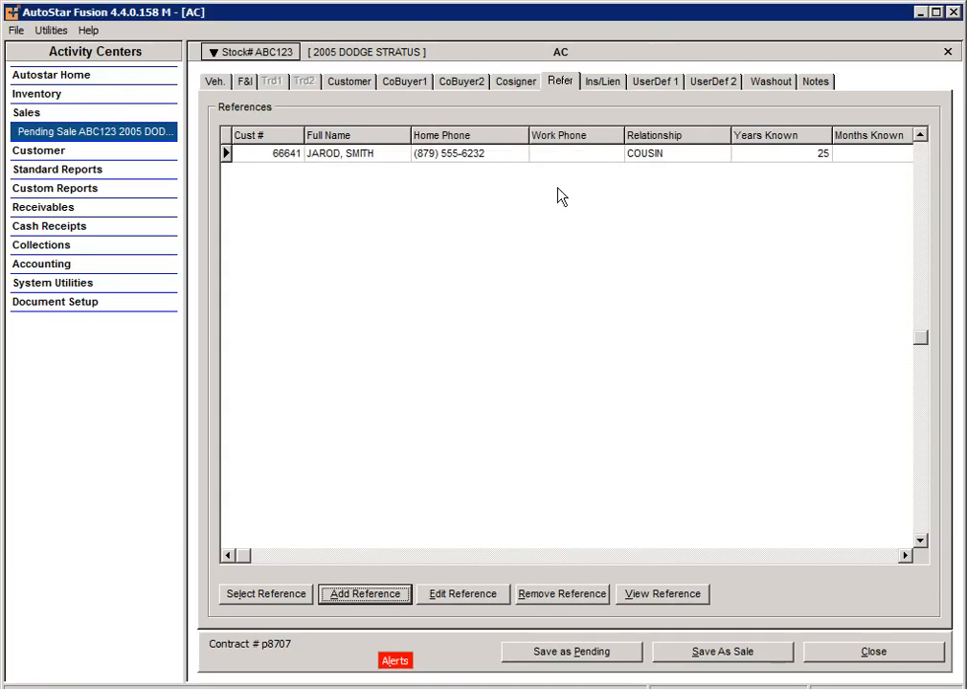
Mark insurance as required for the sale and select insurance code A1GEN.
click(603, 86)
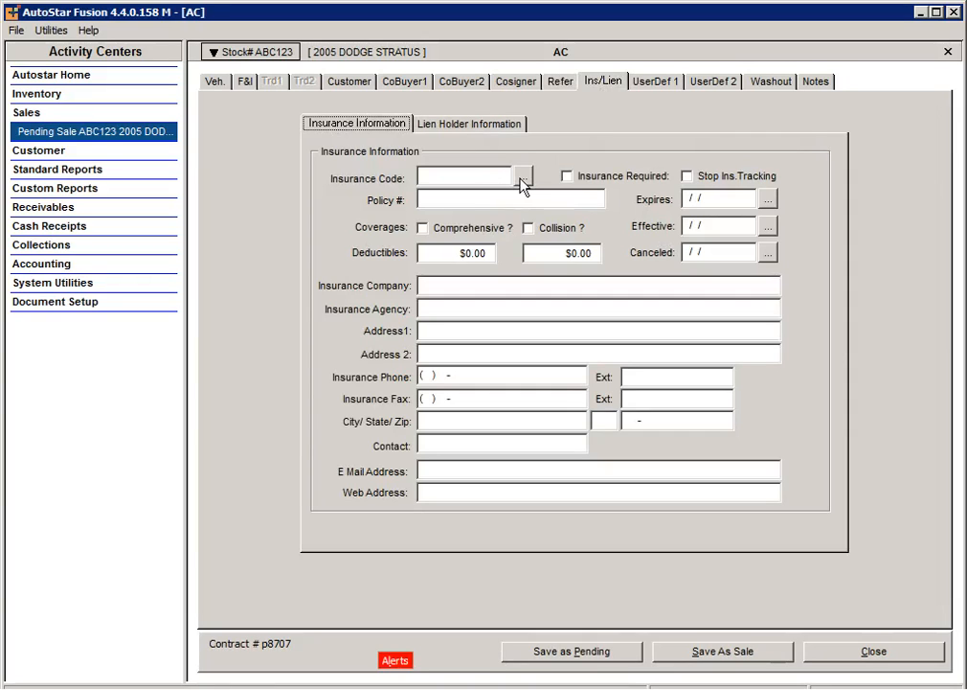
click(577, 178)
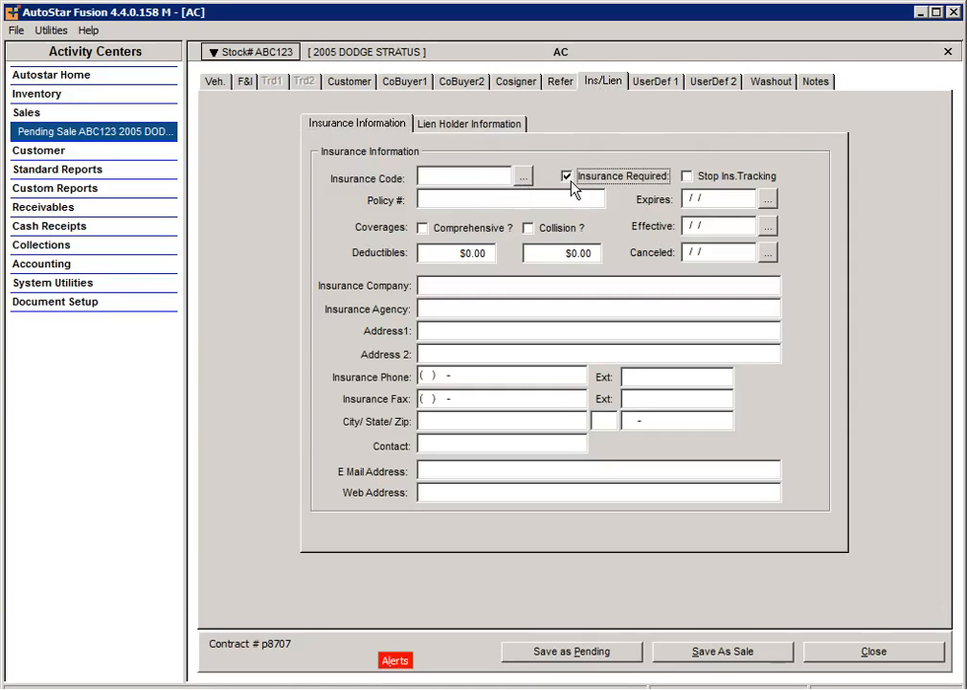
click(523, 180)
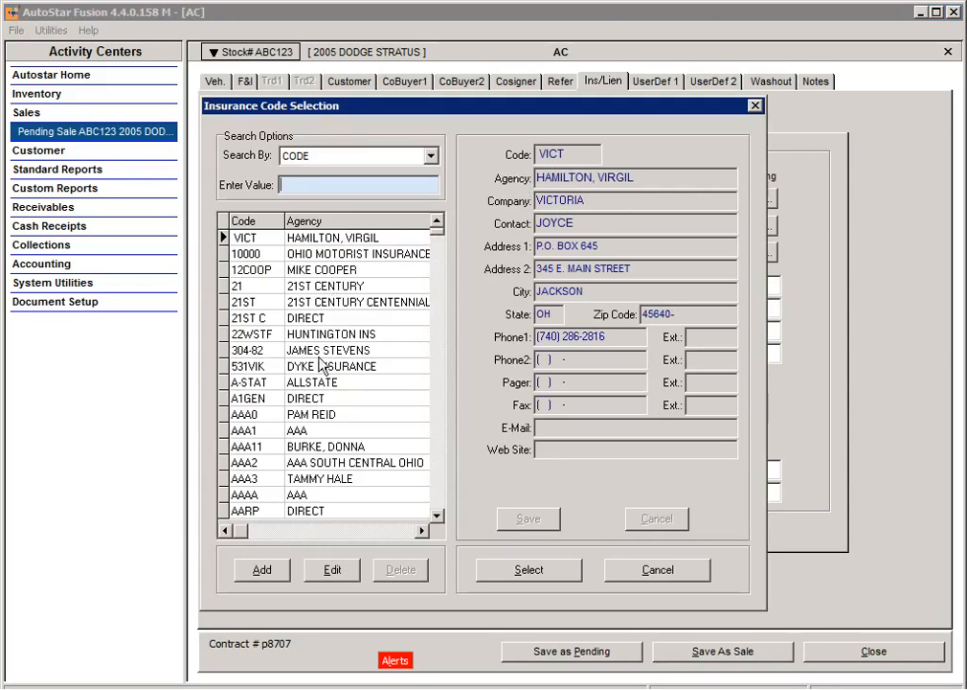
click(375, 396)
click(492, 566)
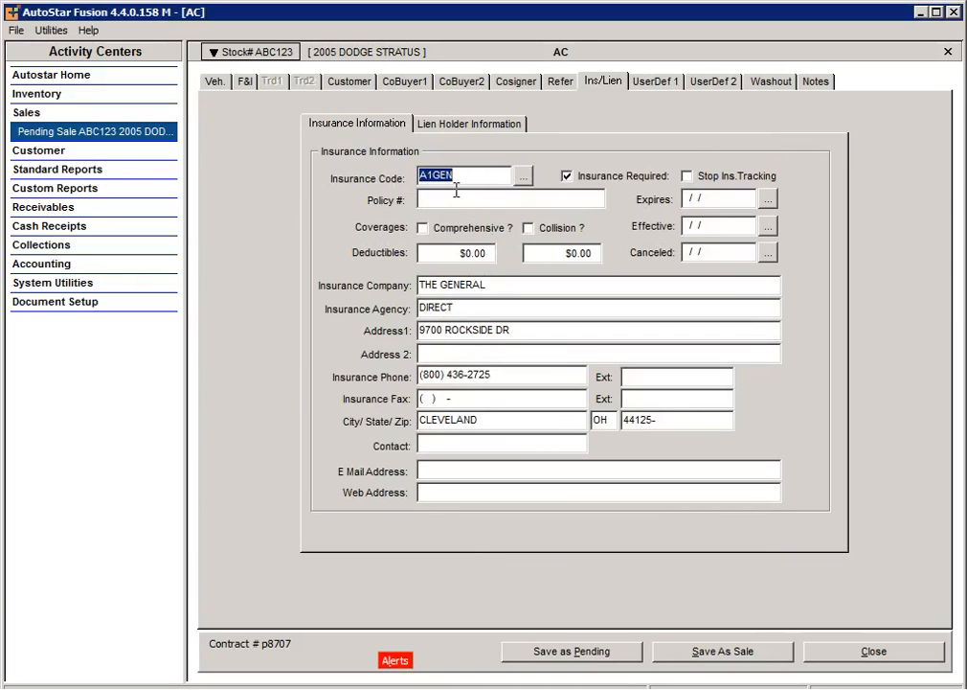
Enter the policy number and enable comprehensive and collision coverage with deductibles of $500 and $250.
click(454, 199)
text(MMKU1234)
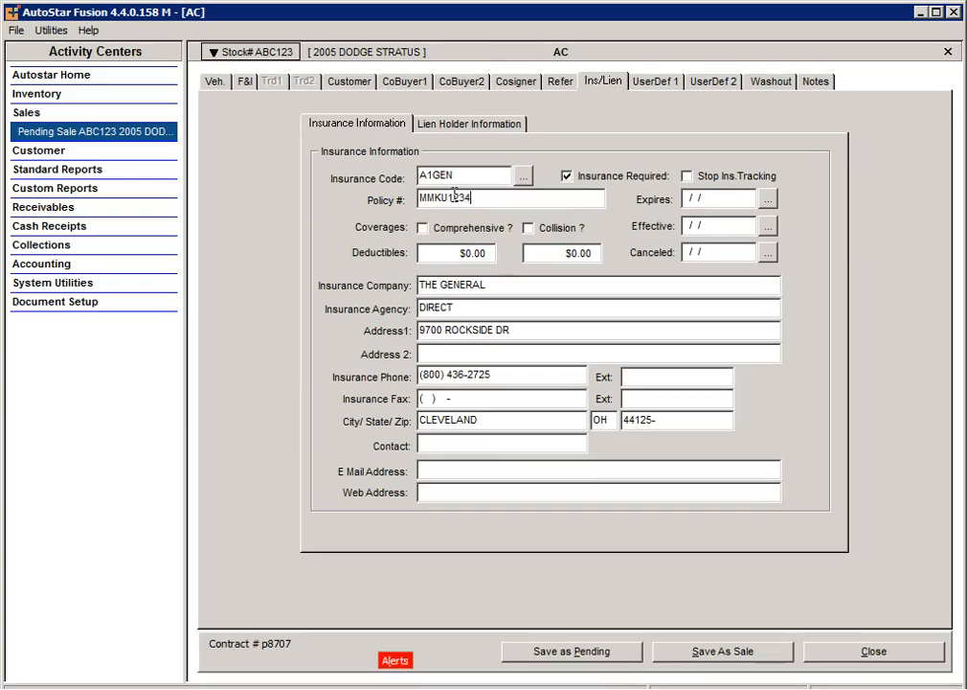
click(422, 228)
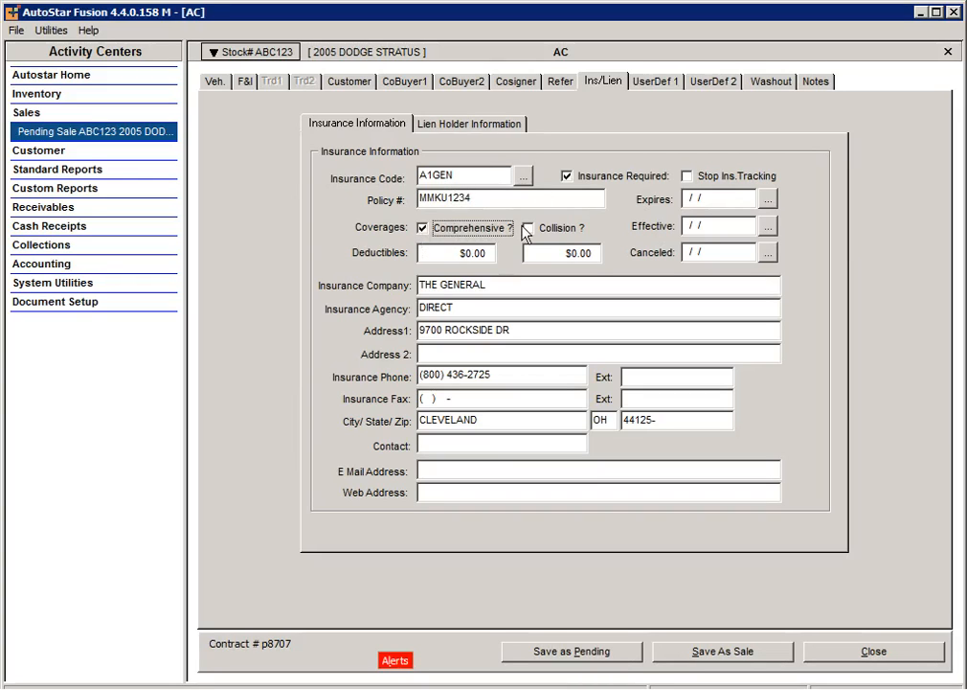
click(528, 228)
click(478, 252)
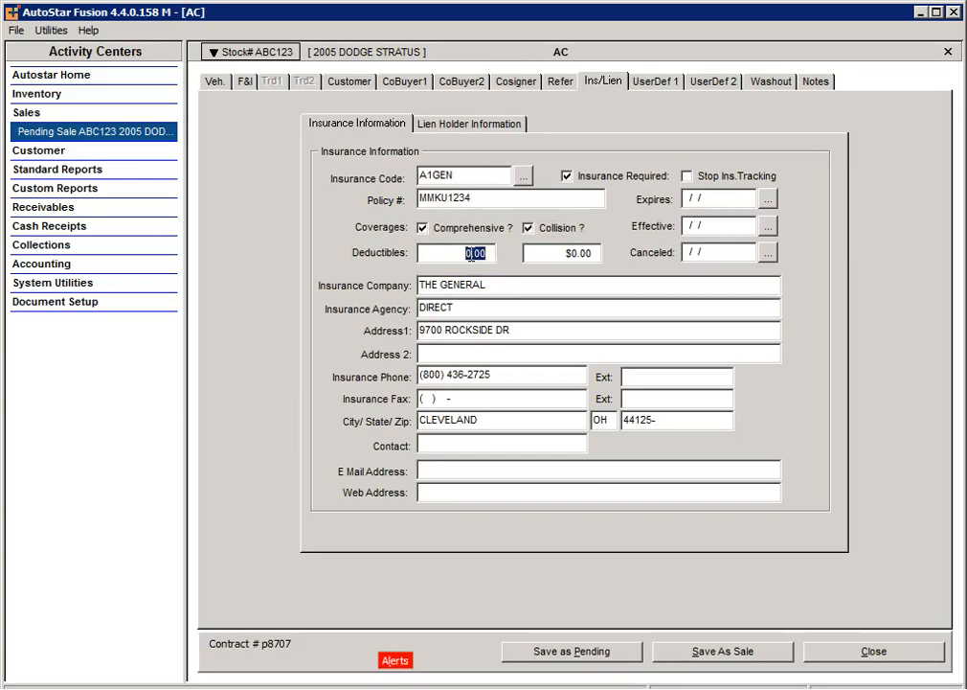
text(500)
click(565, 256)
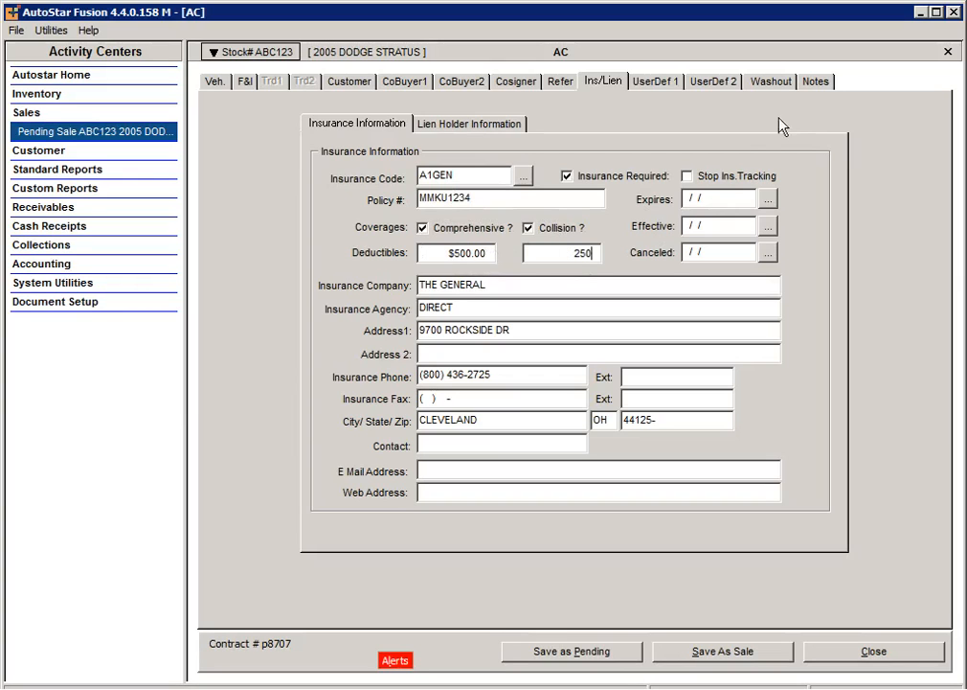
Set the insurance expiration date to 08/14/2014 and accept the calendar's preselected date as the effective date.
click(772, 203)
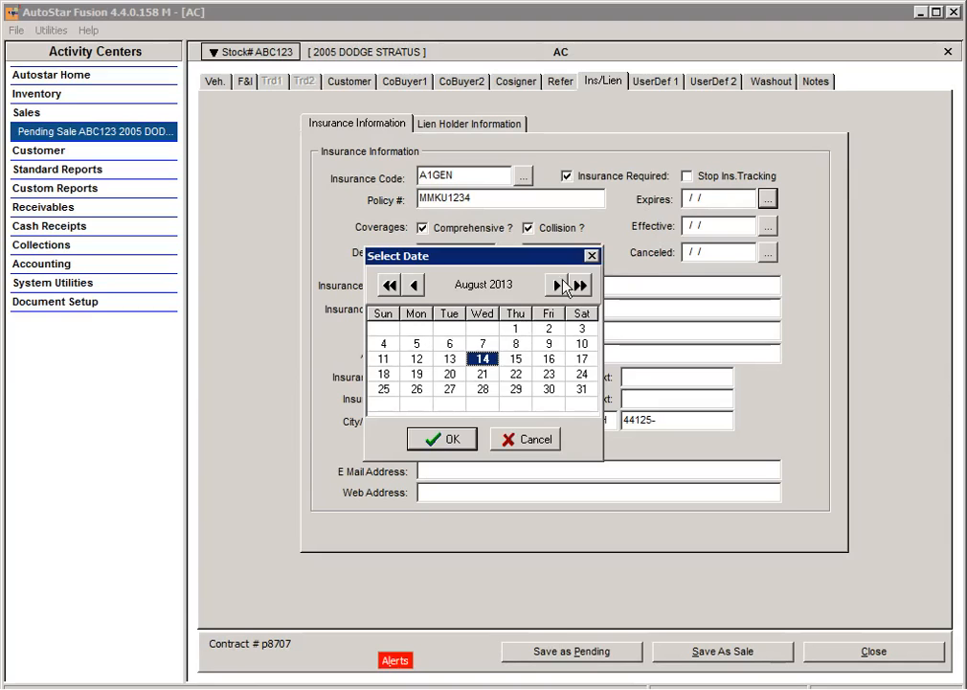
click(580, 285)
click(445, 439)
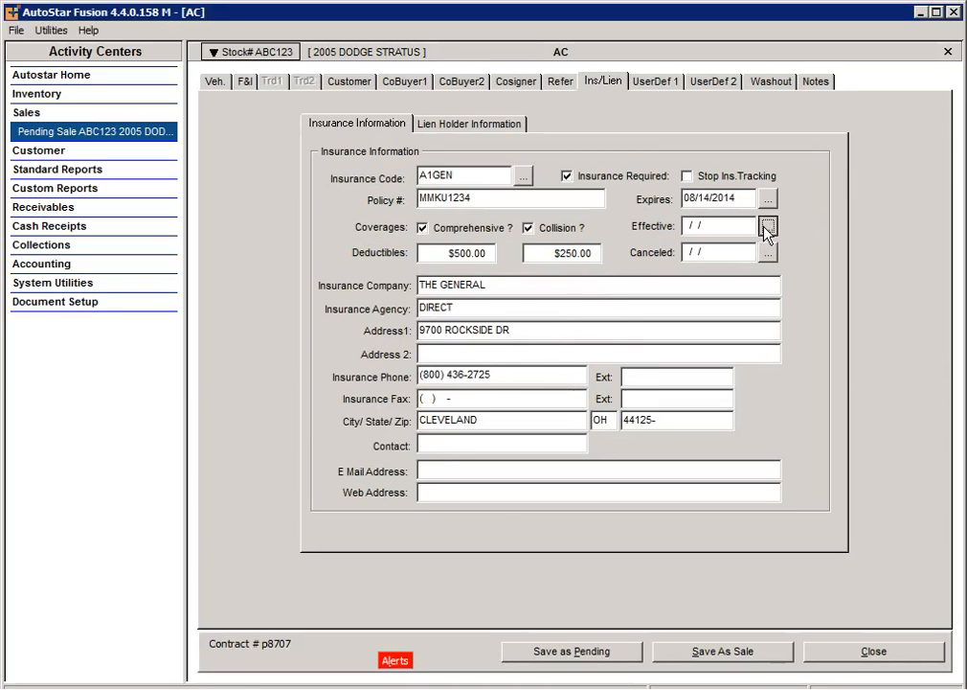
click(770, 227)
click(446, 440)
Assign MY AUTO FINANCE, lien code MAF01, as the sale's lienholder.
click(466, 124)
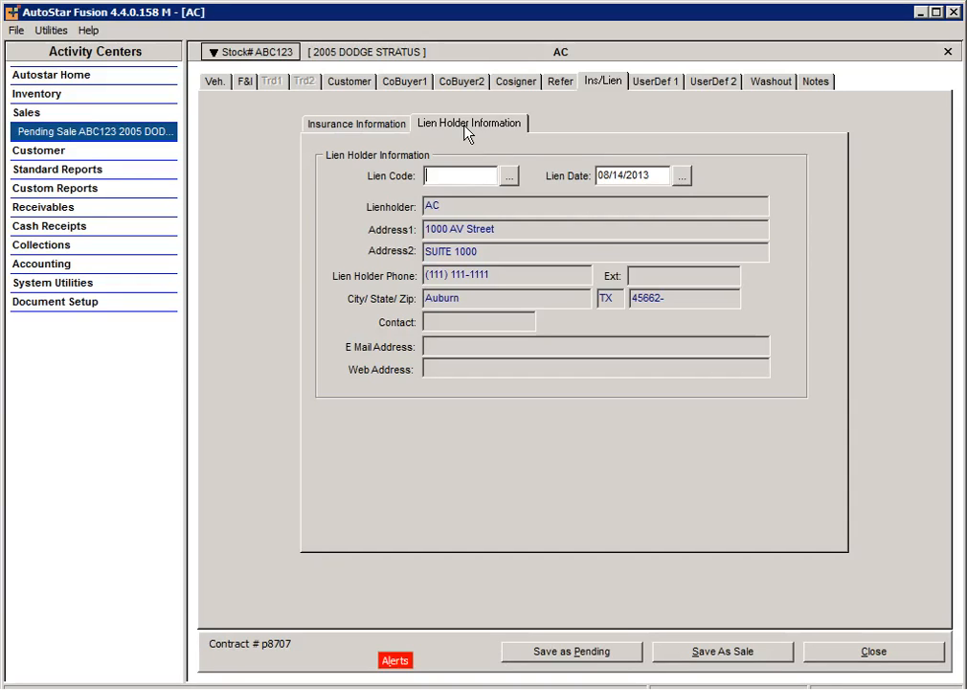
click(510, 181)
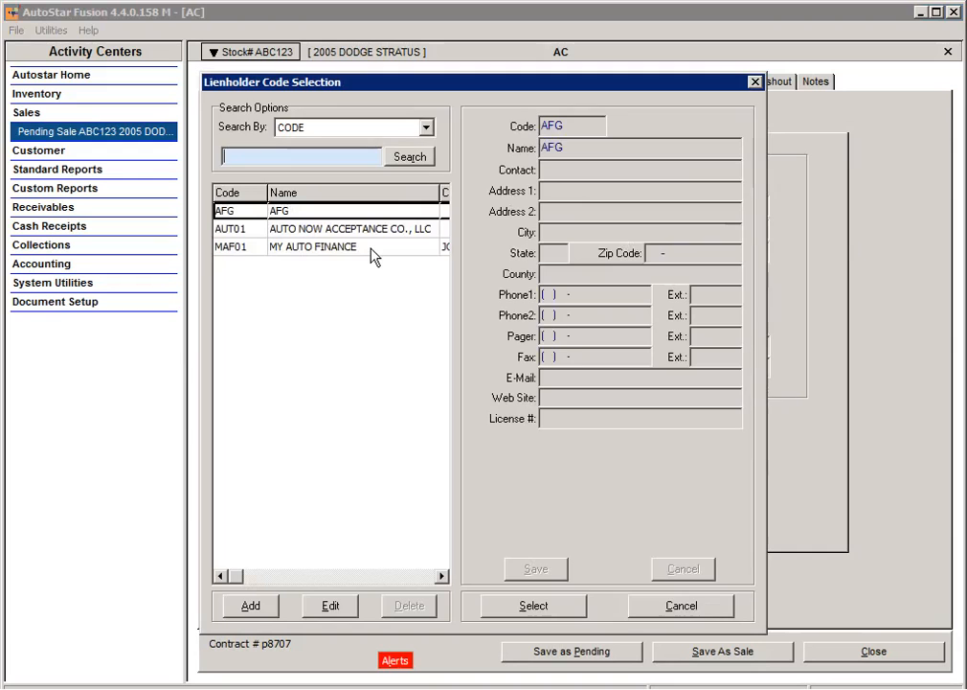
click(371, 249)
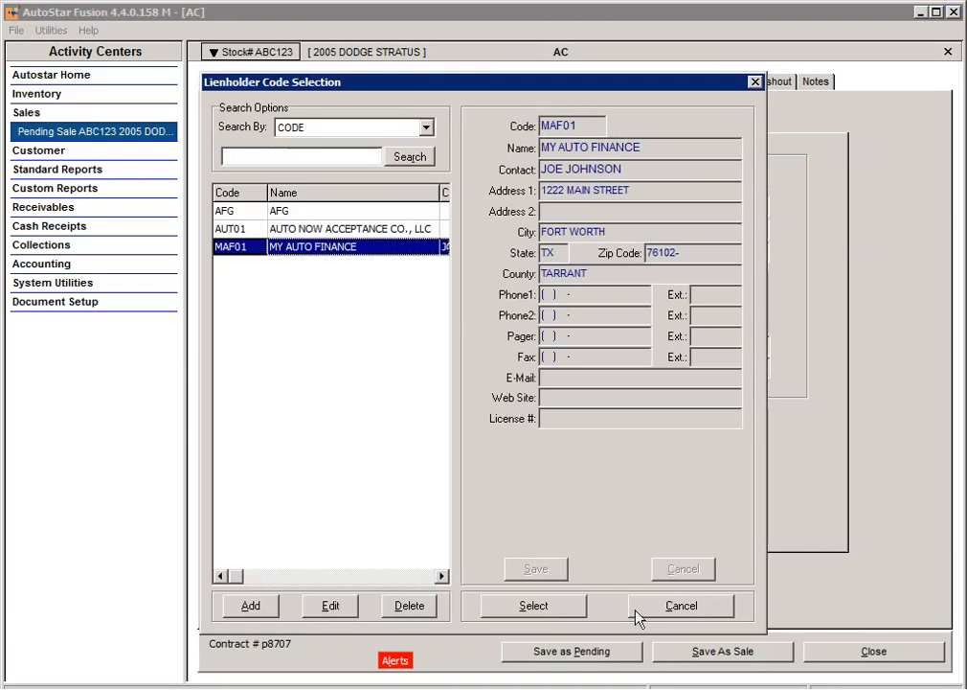
click(533, 605)
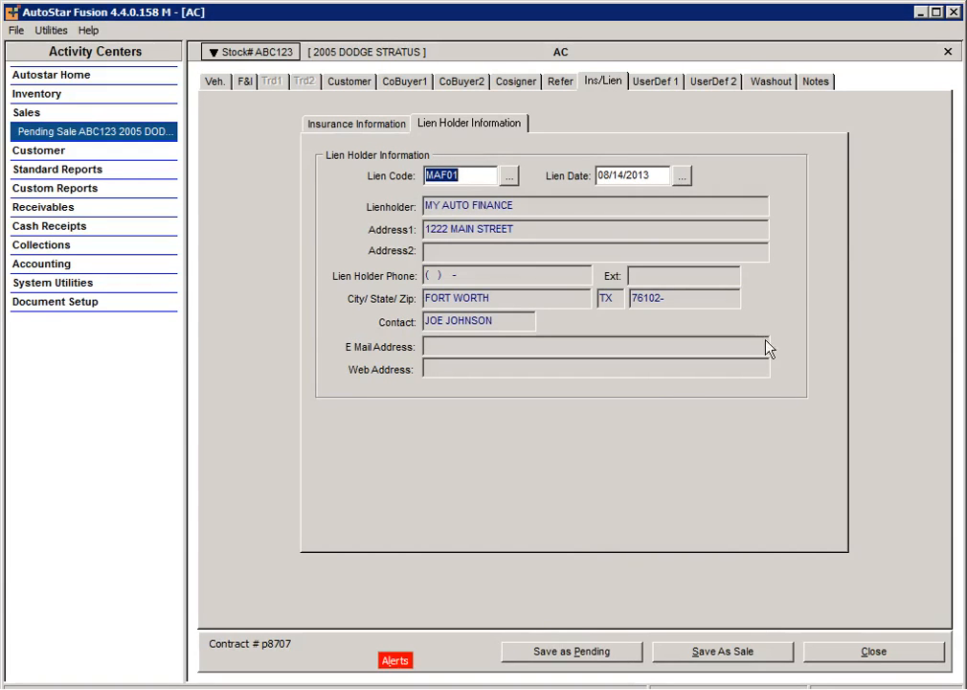
Show all of the sale's notes and add an ACTION note with the reference "Welcome letter sent 8/14".
click(815, 82)
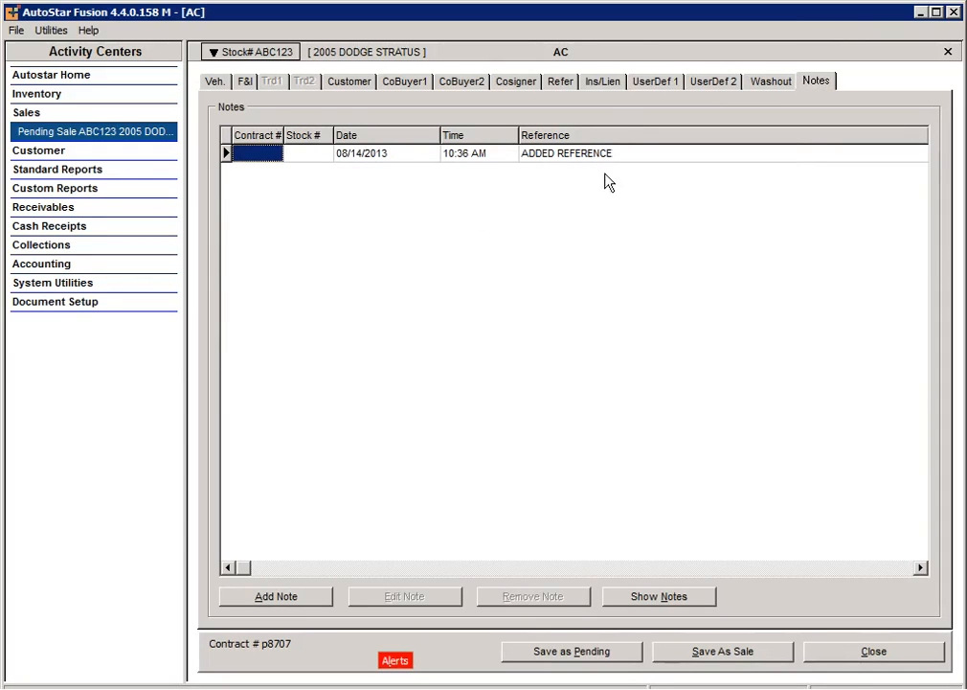
click(668, 599)
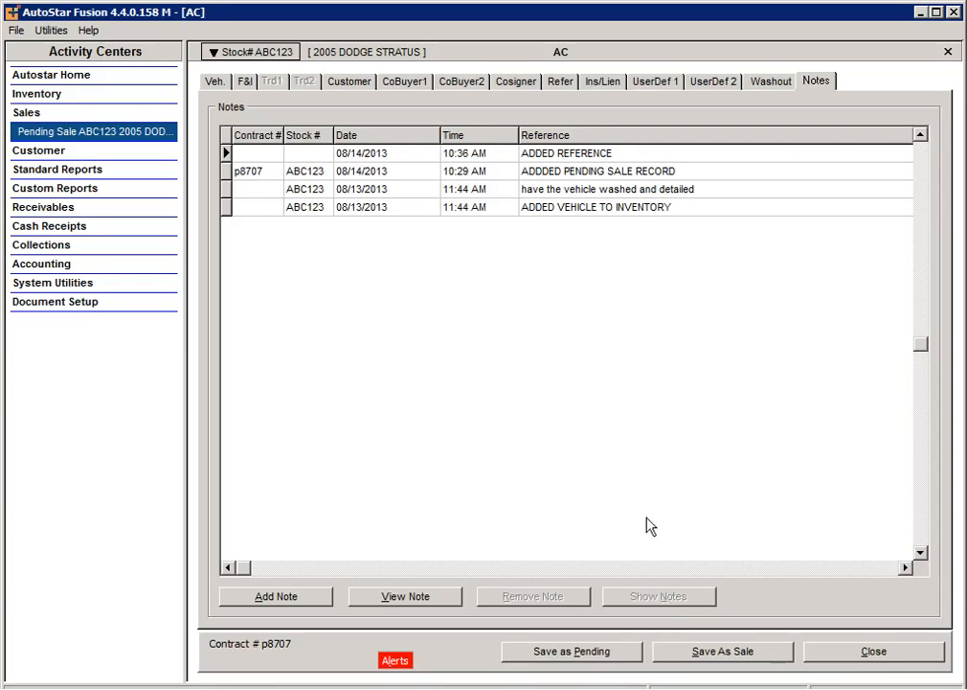
click(308, 602)
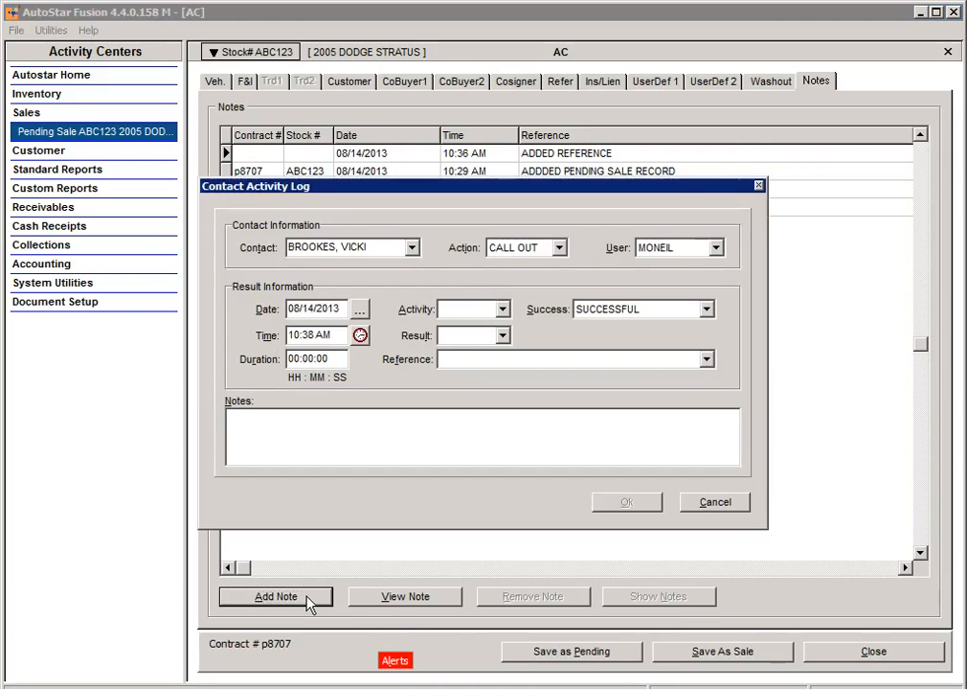
click(559, 247)
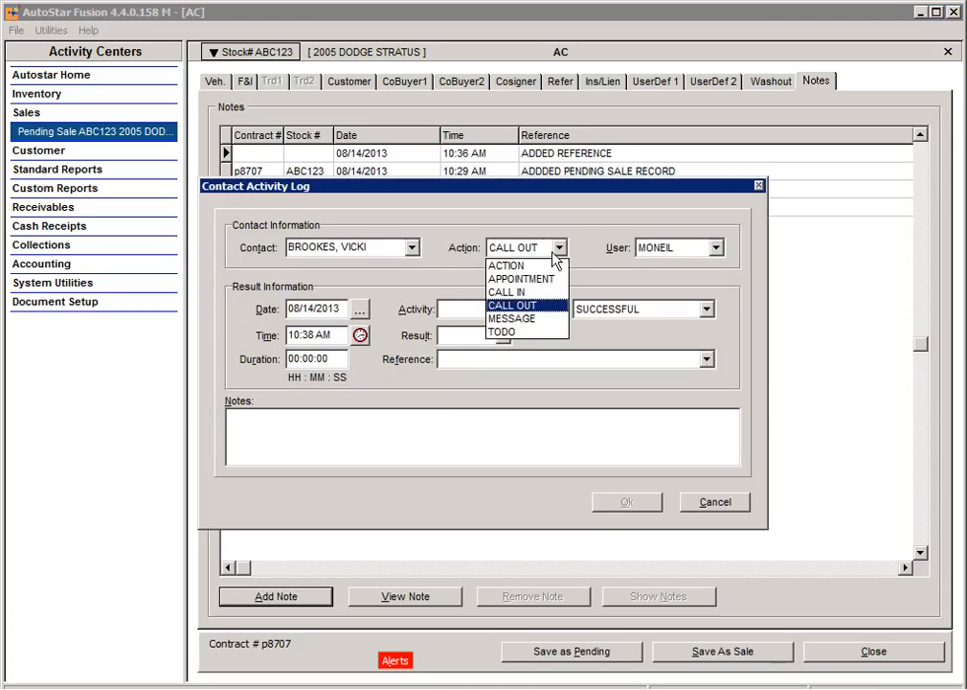
click(525, 268)
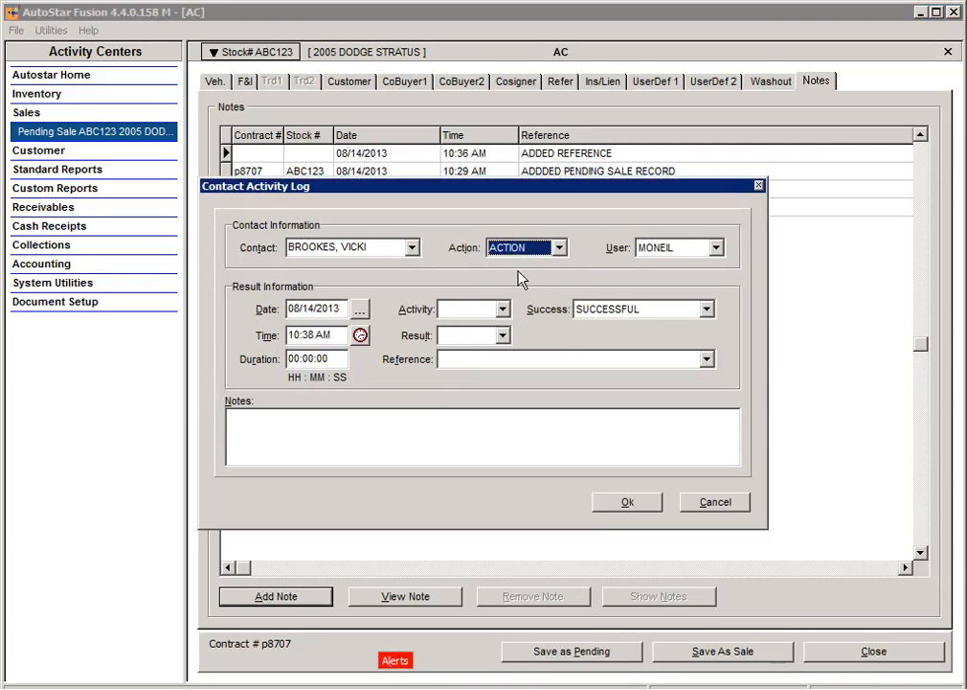
click(462, 359)
text(Welcome)
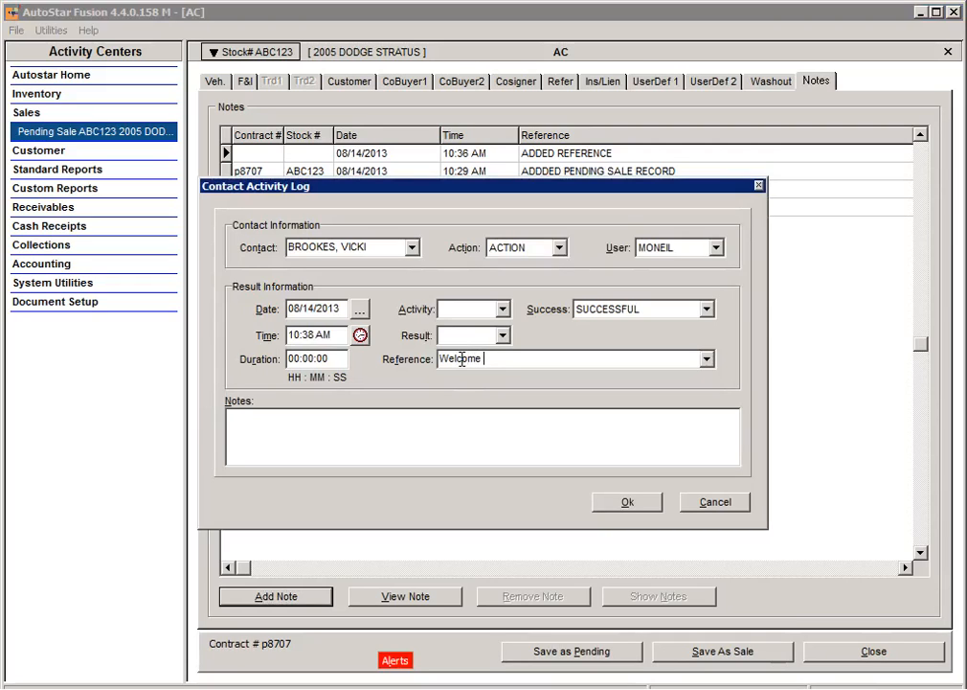
text( letter sent 8/14)
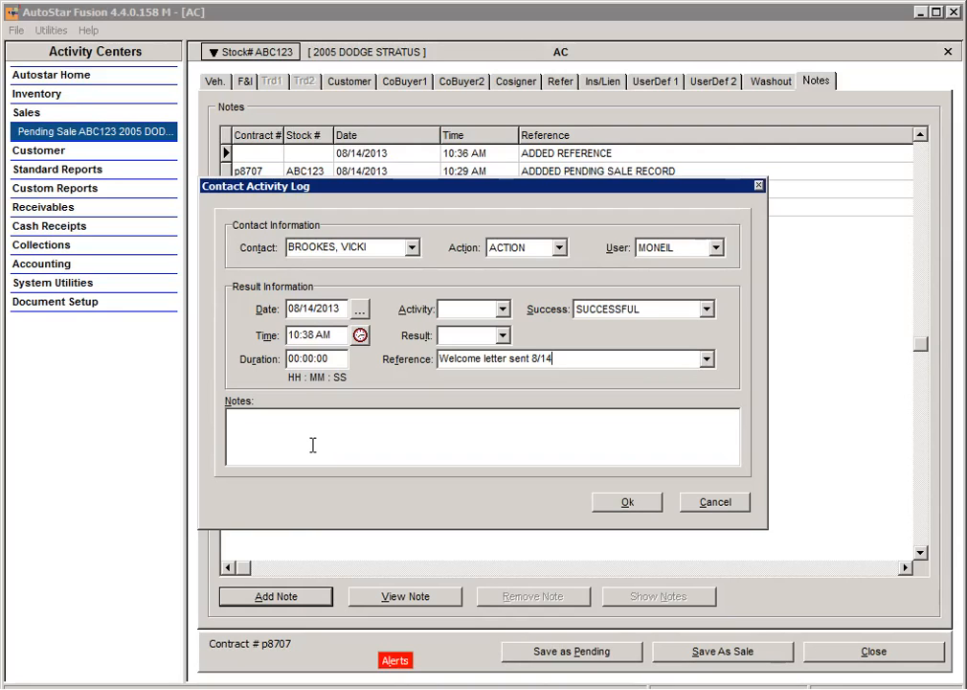
click(240, 426)
click(630, 506)
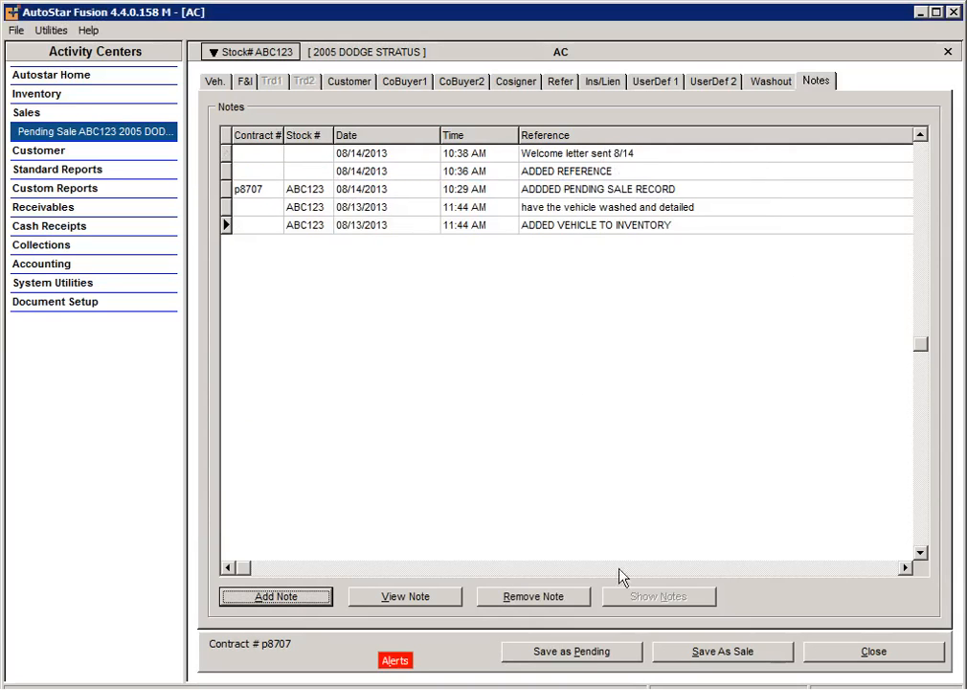
Remove the TTLPND pending title tag from the vehicle's assigned tags and save the change.
click(272, 50)
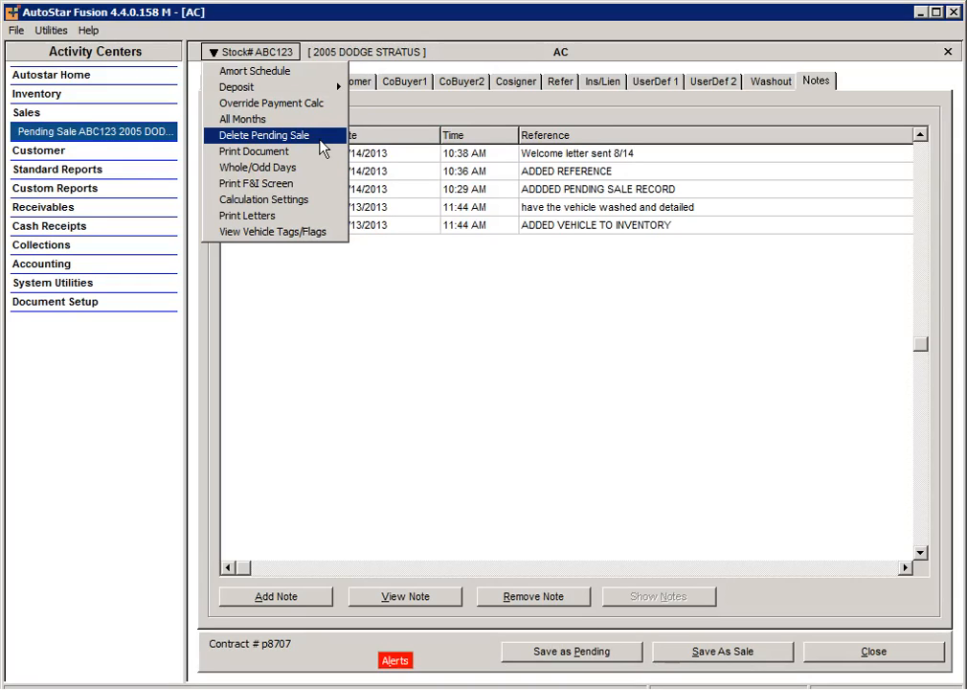
click(289, 232)
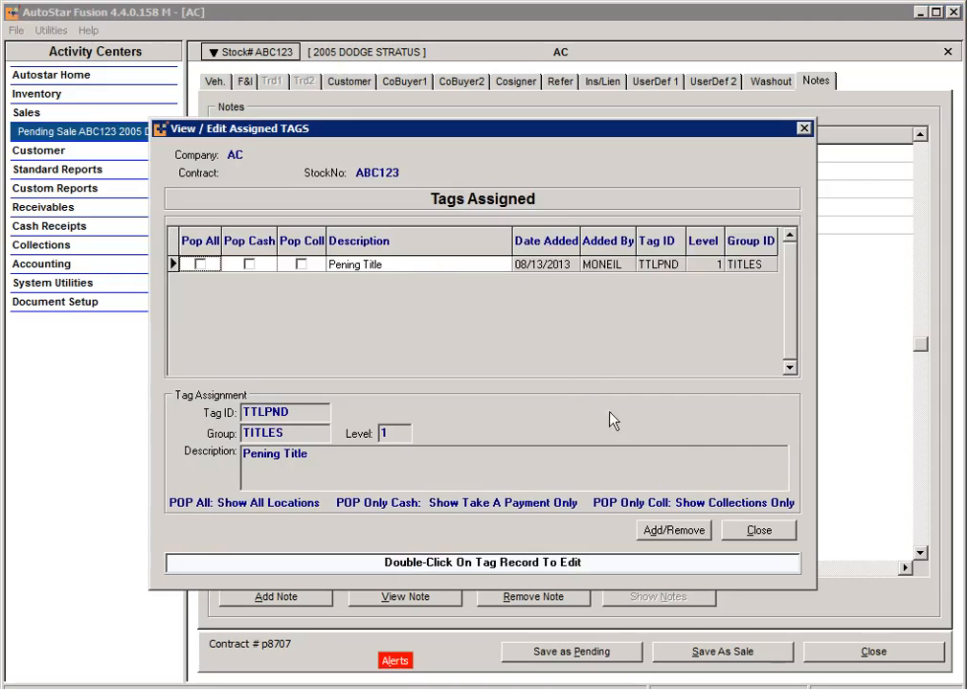
click(674, 532)
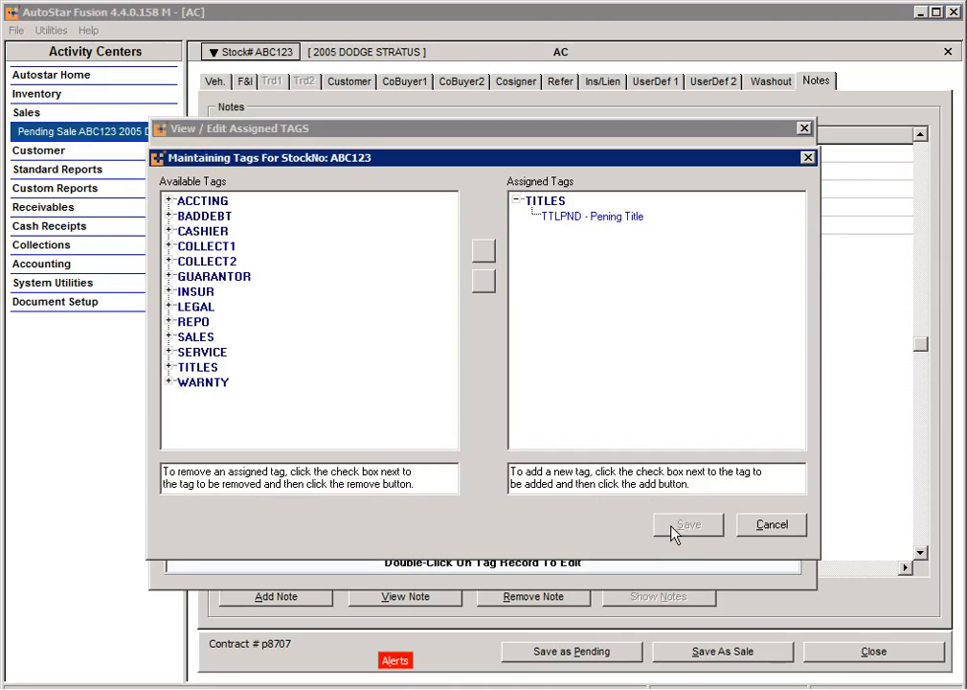
click(518, 201)
click(546, 202)
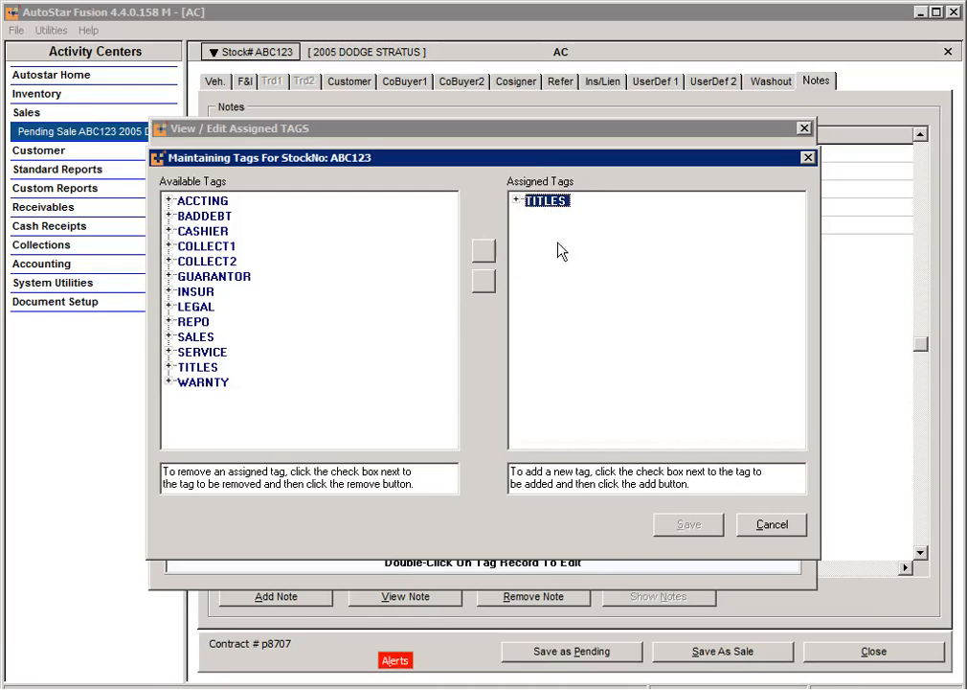
click(517, 201)
click(575, 218)
click(484, 282)
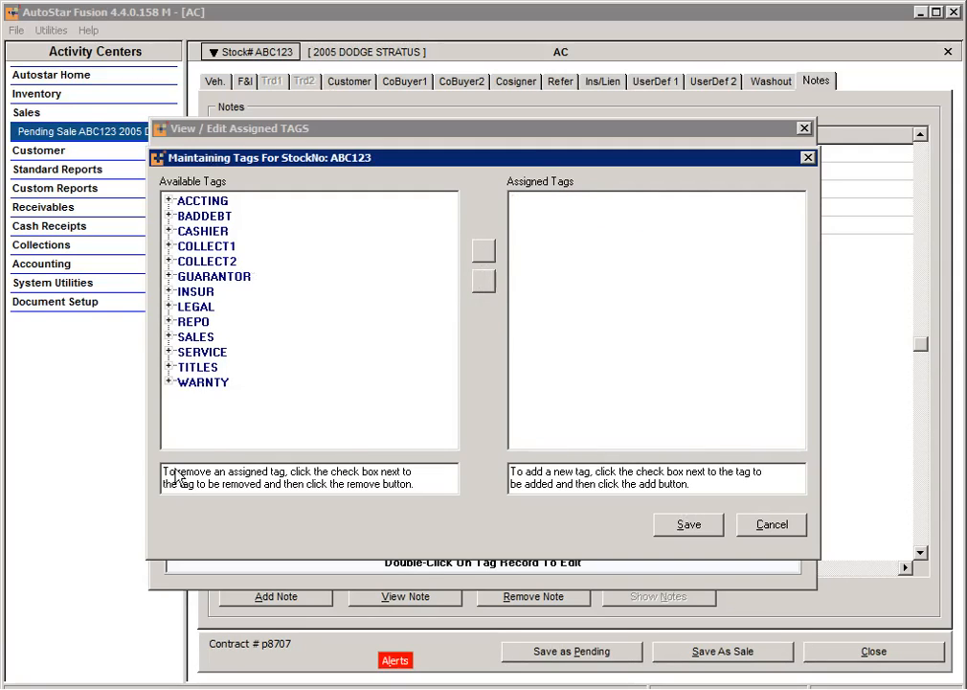
click(687, 527)
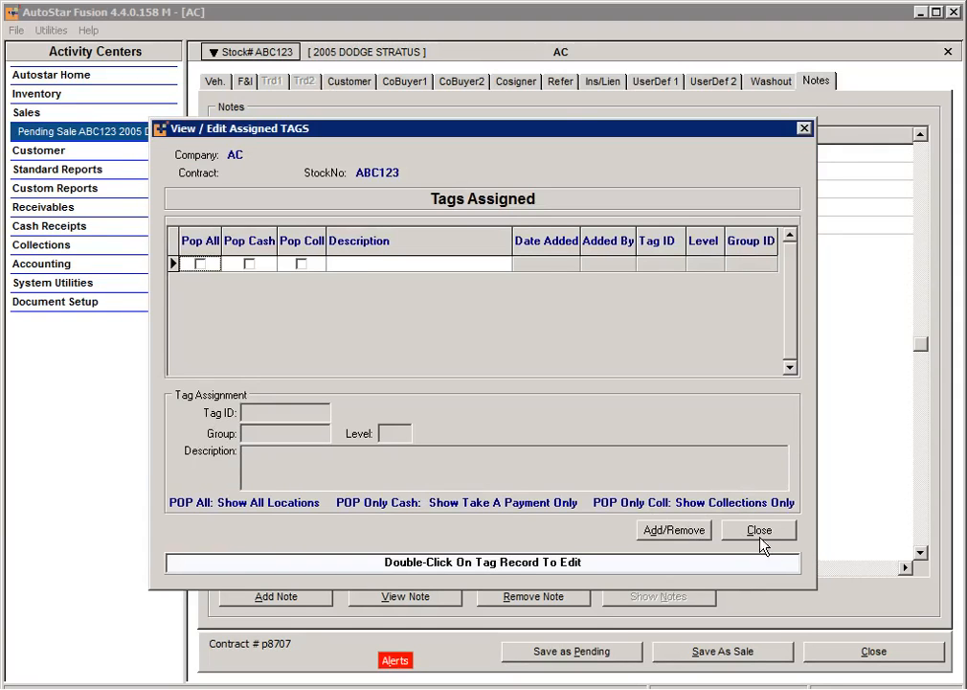
click(759, 531)
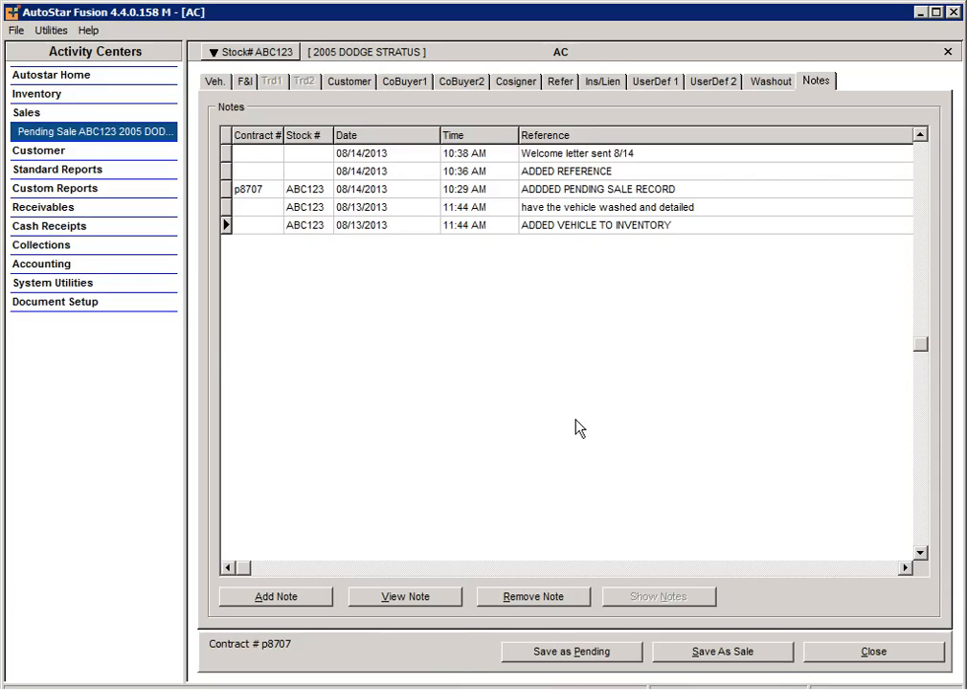
Save the deal as a sale, recording the down payment as received by CHECK with payment reference 12345.
click(713, 653)
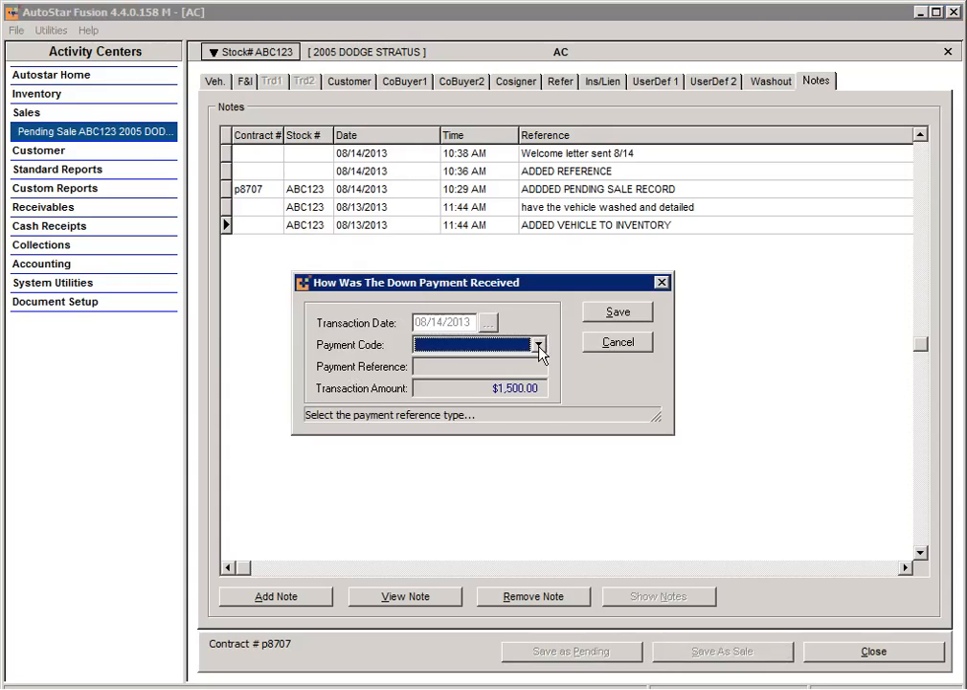
click(539, 347)
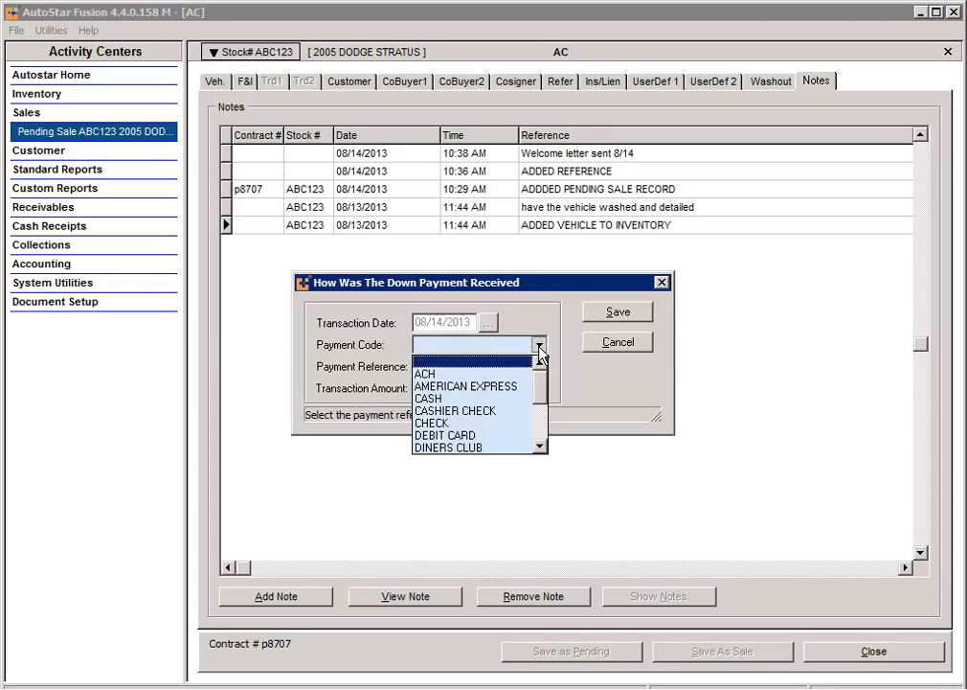
click(439, 423)
click(457, 365)
text(12345)
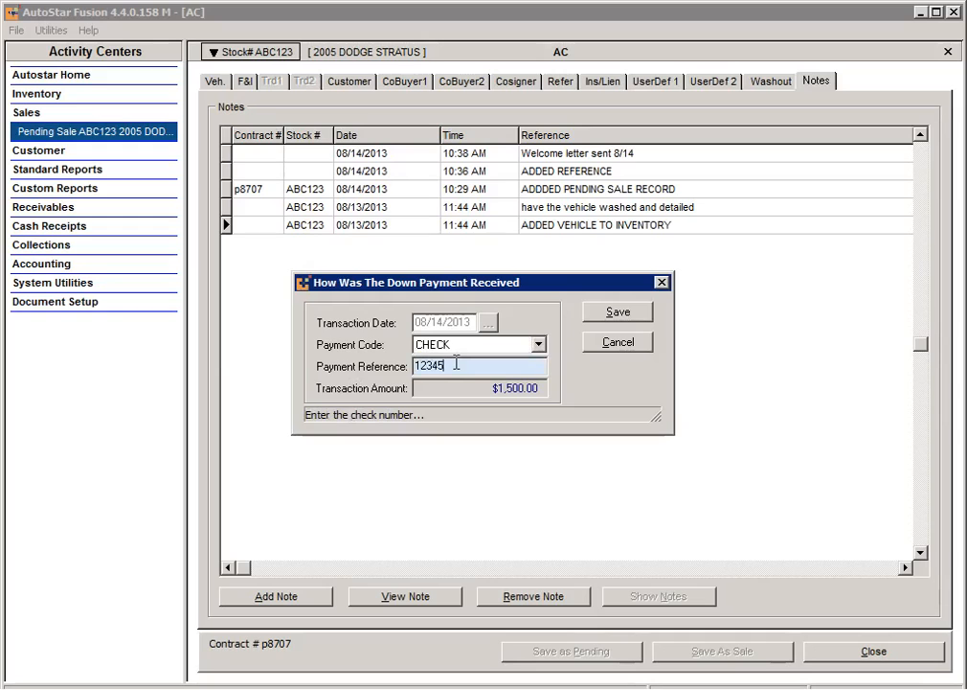
click(618, 312)
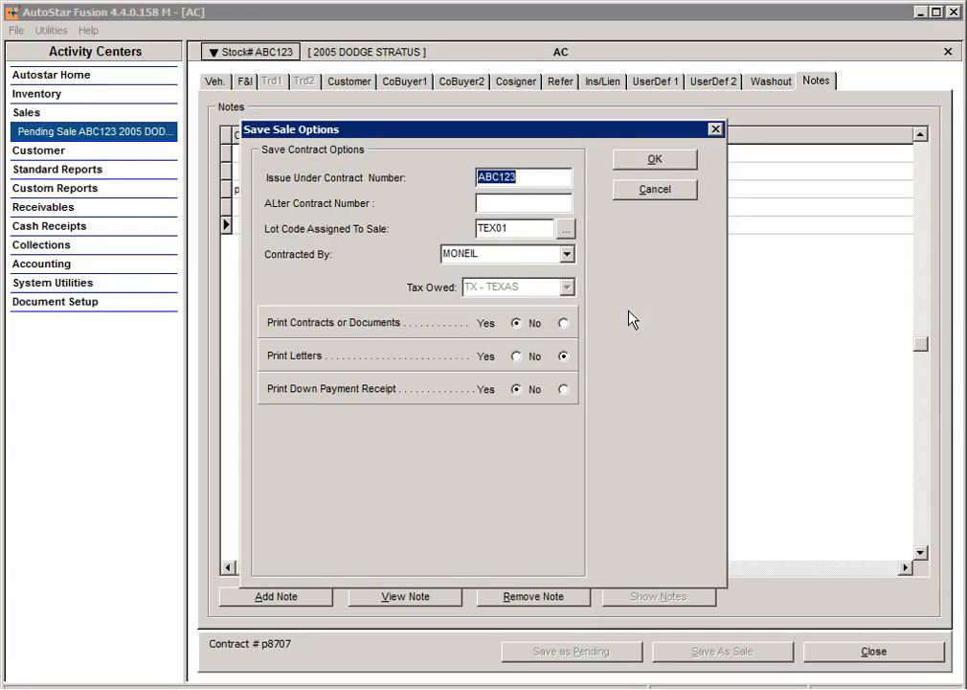
Turn off printing of contracts or documents and the down payment receipt, and accept the save sale options.
click(565, 324)
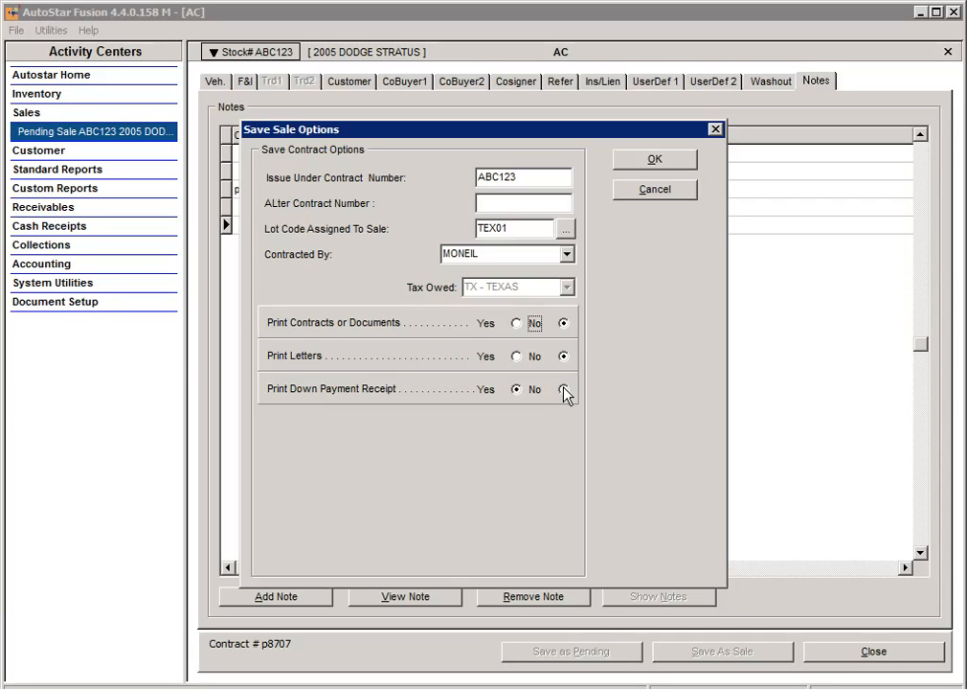
click(565, 391)
click(655, 161)
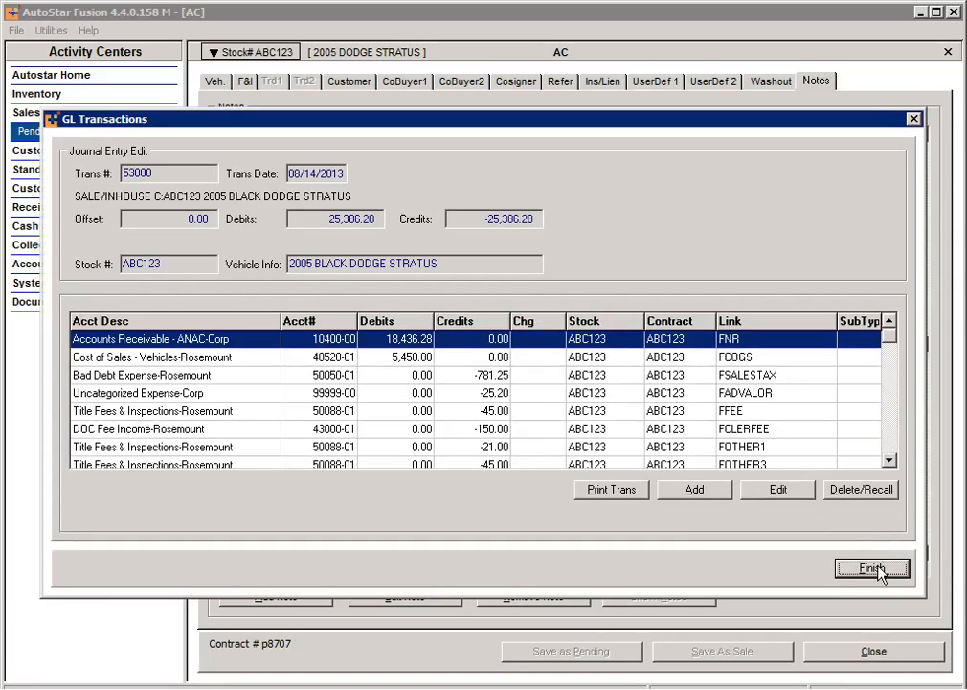
Finish the sale's GL transactions and post the contract to Notes Receivable.
click(871, 569)
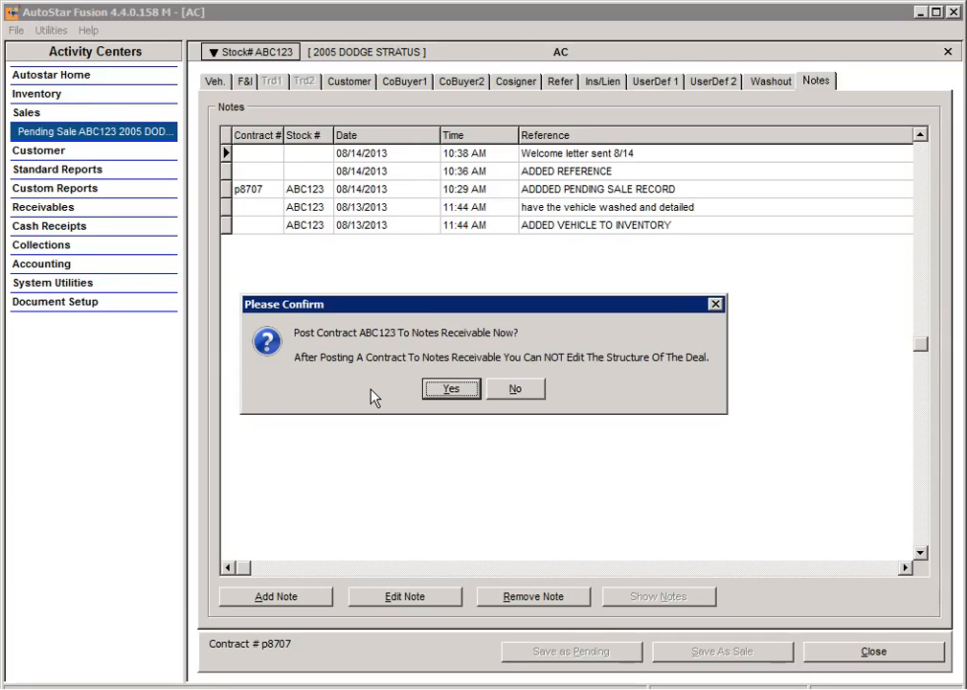
click(459, 393)
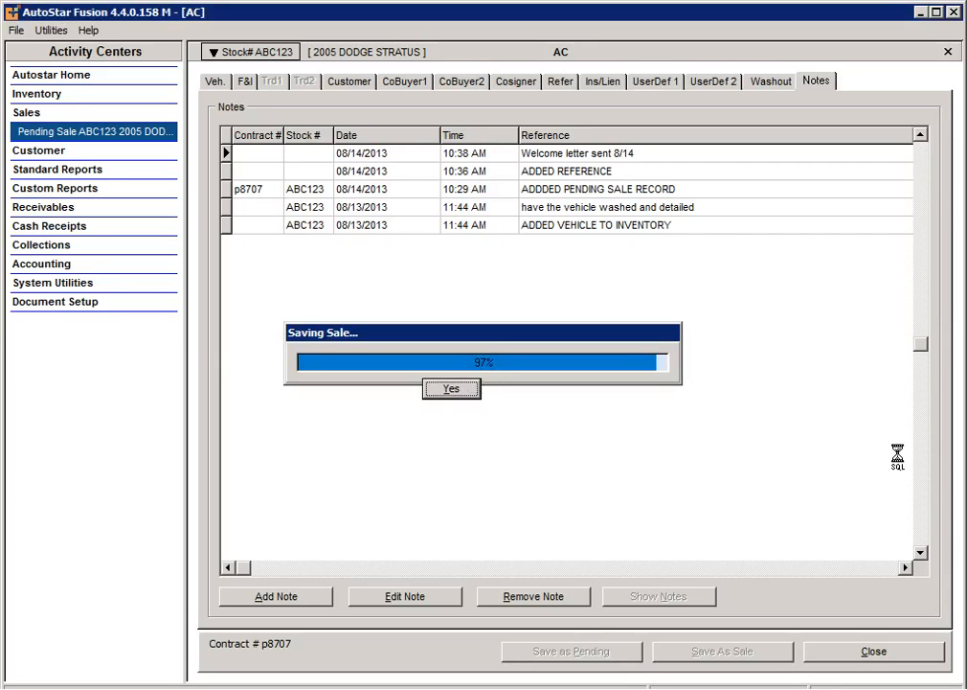
key(Return)
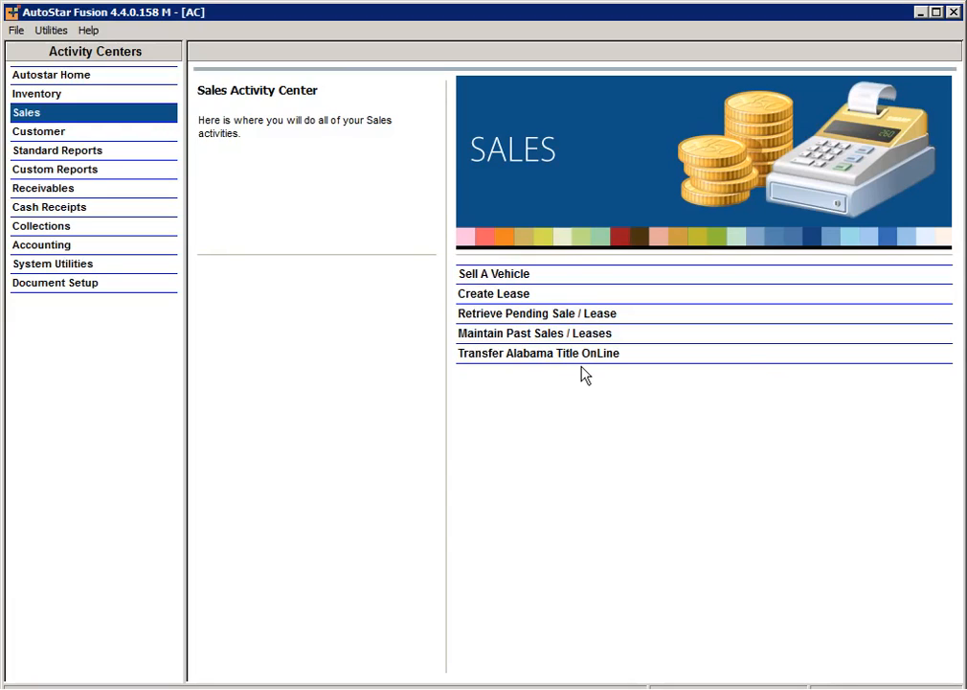
Search past sales by contract number for ABC123 and open the sale record.
click(494, 335)
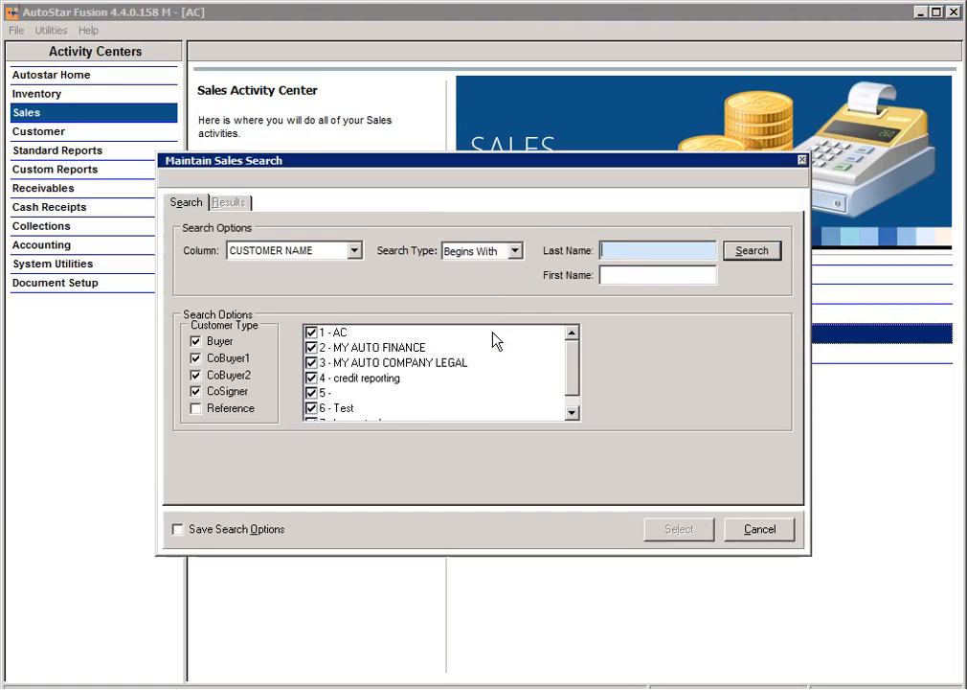
click(355, 251)
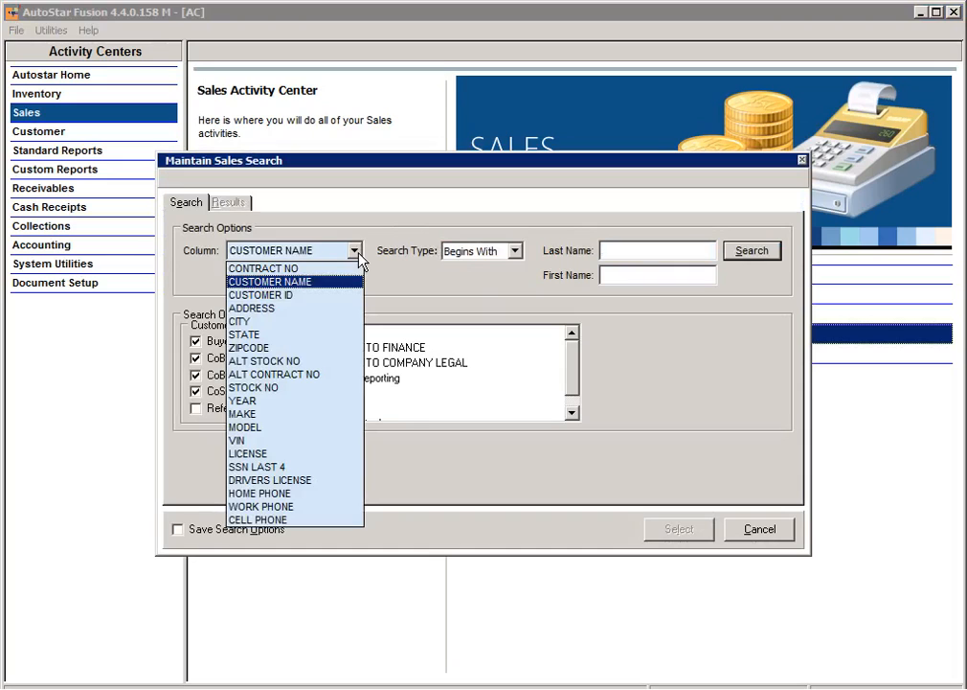
click(317, 269)
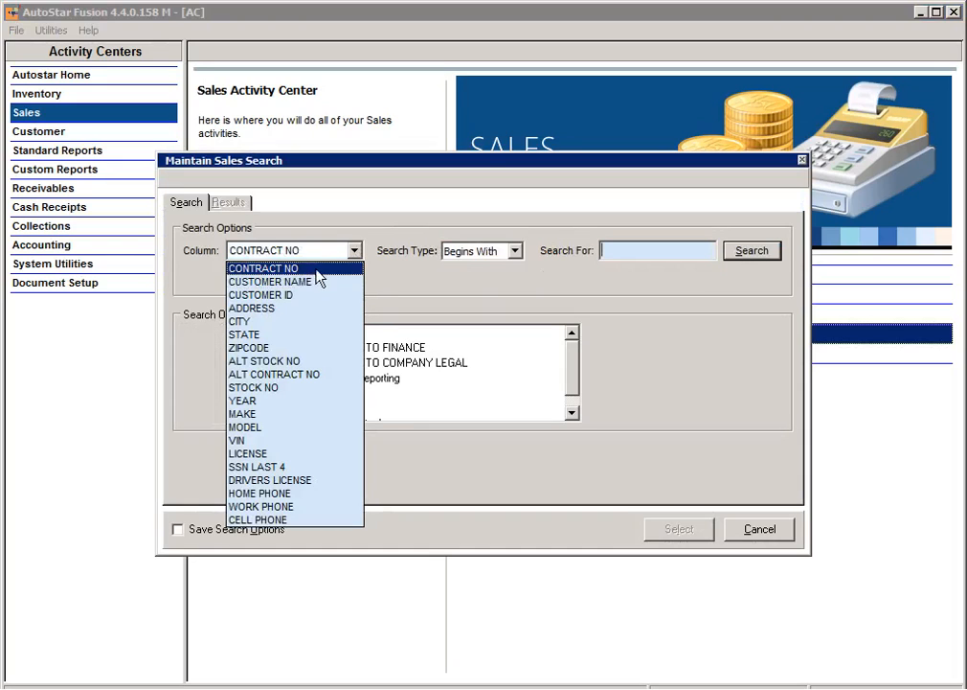
text(ABC)
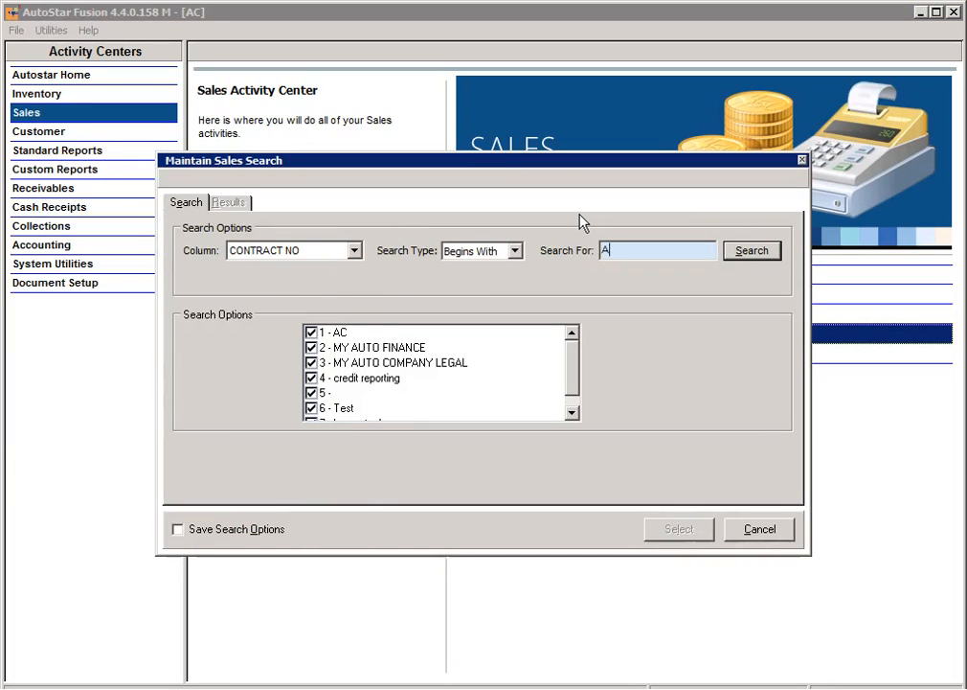
text(123)
key(Return)
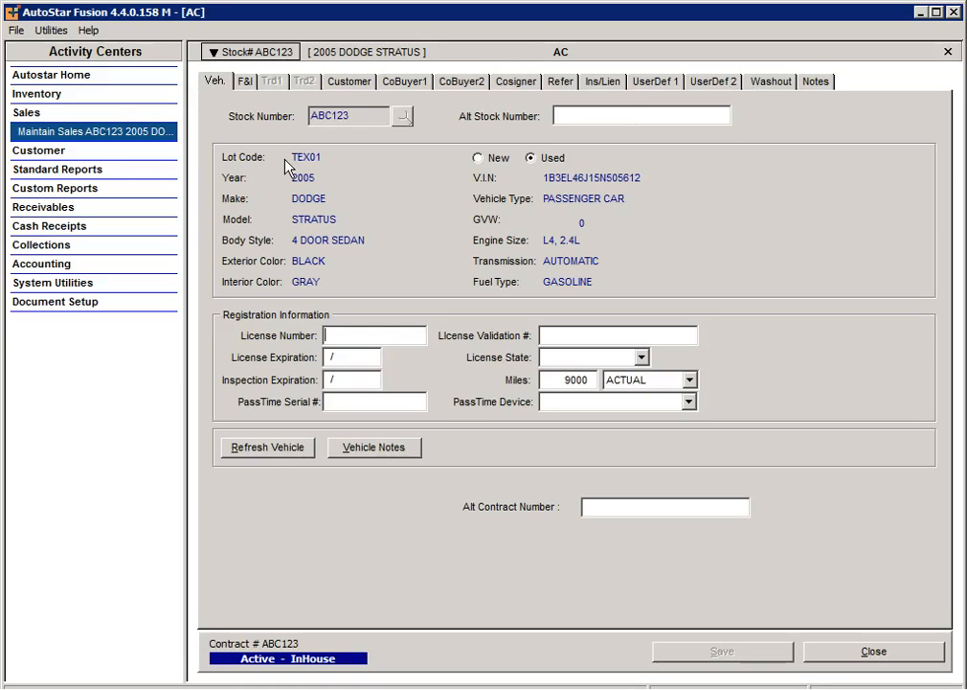
Review the completed sale's finance terms, customer details, insurance information and notes.
click(246, 83)
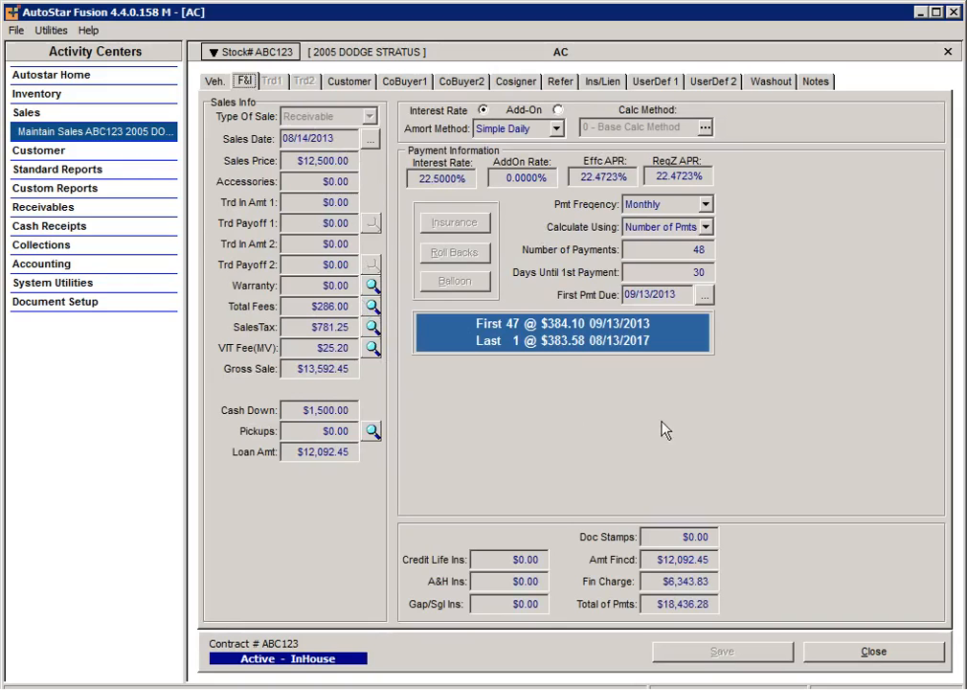
click(353, 82)
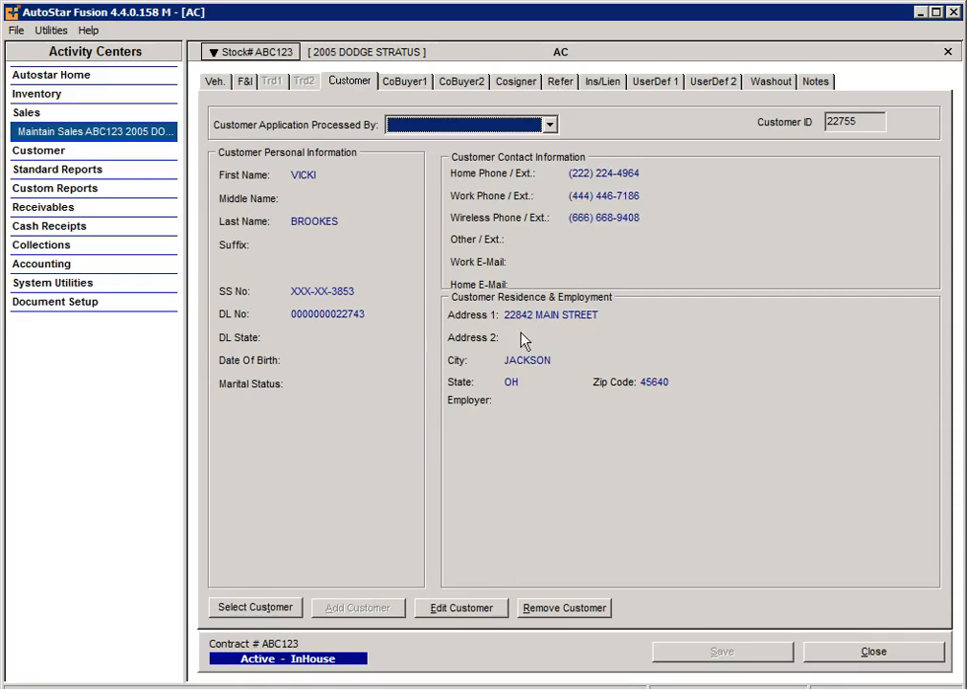
click(602, 82)
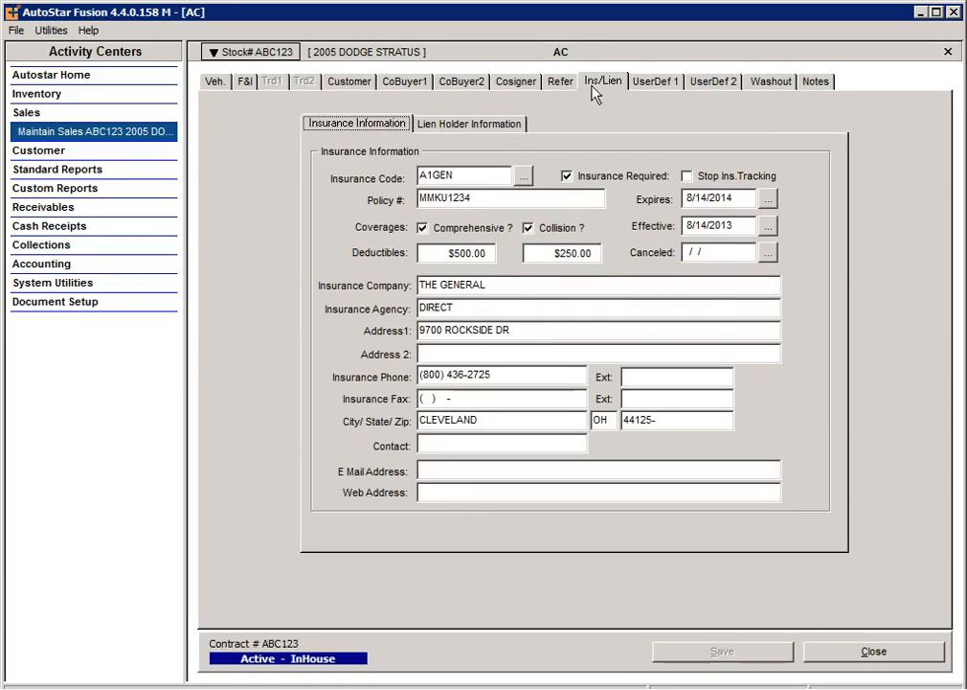
click(819, 83)
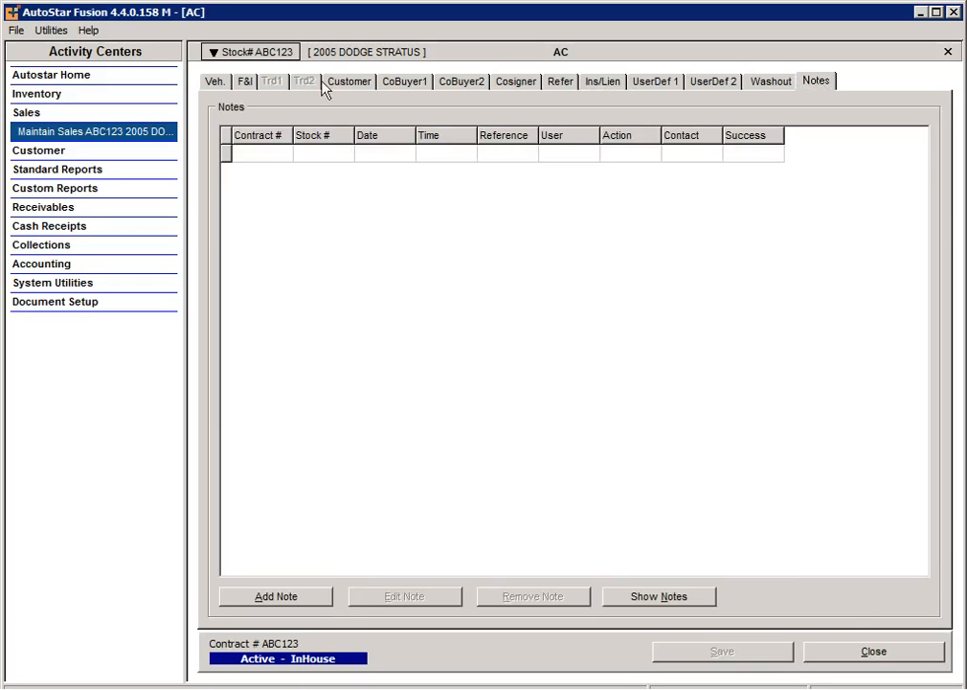
Look over the operations available for the completed sale, including Edit Finance Screen, and close the record.
click(283, 52)
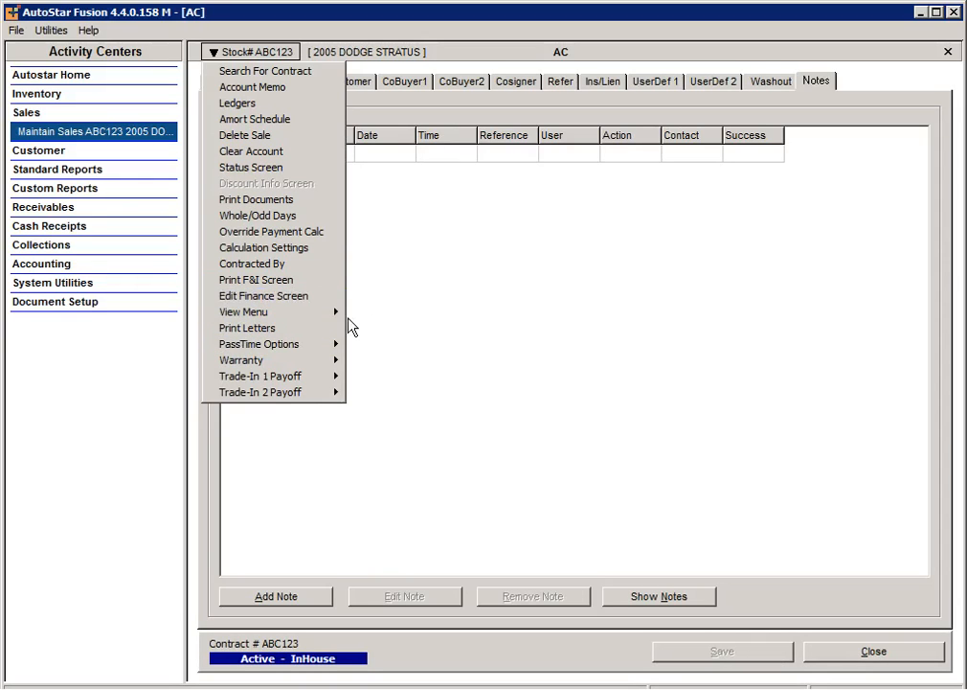
mouse_move(337, 319)
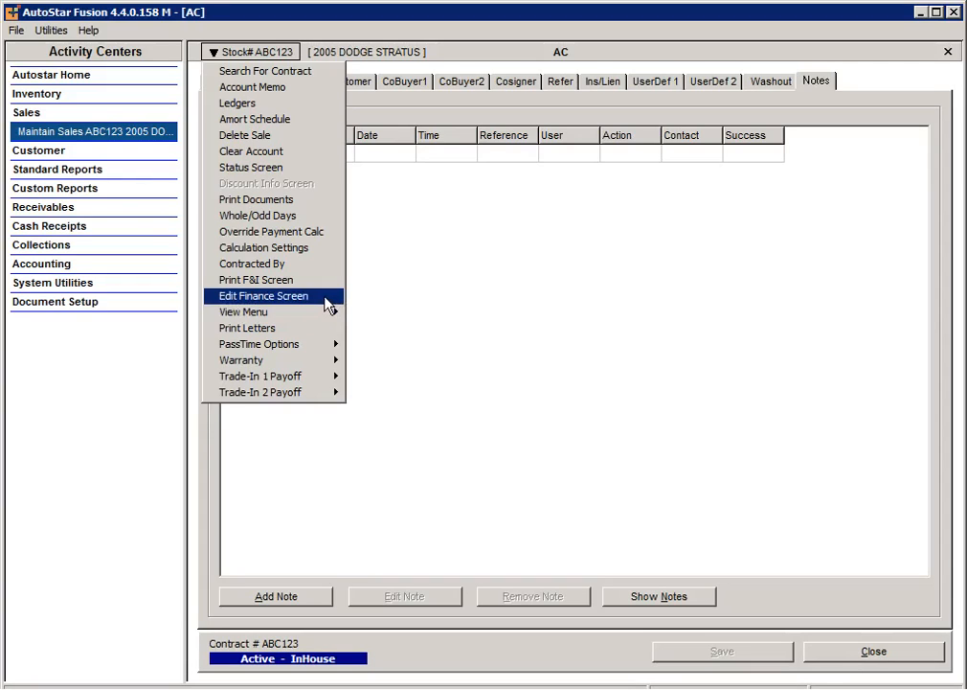
click(326, 304)
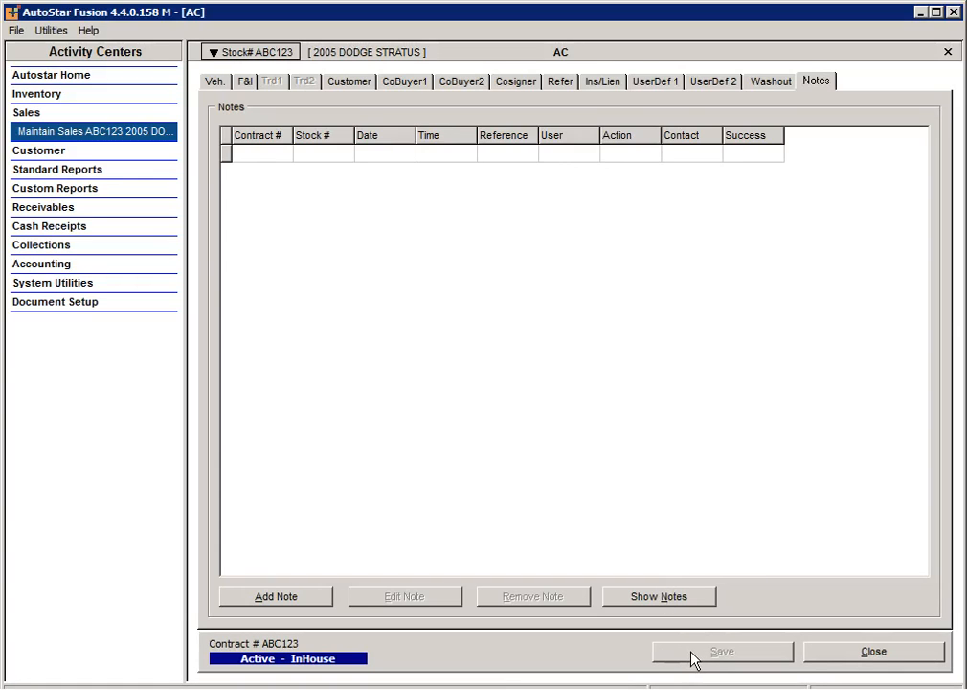
click(862, 655)
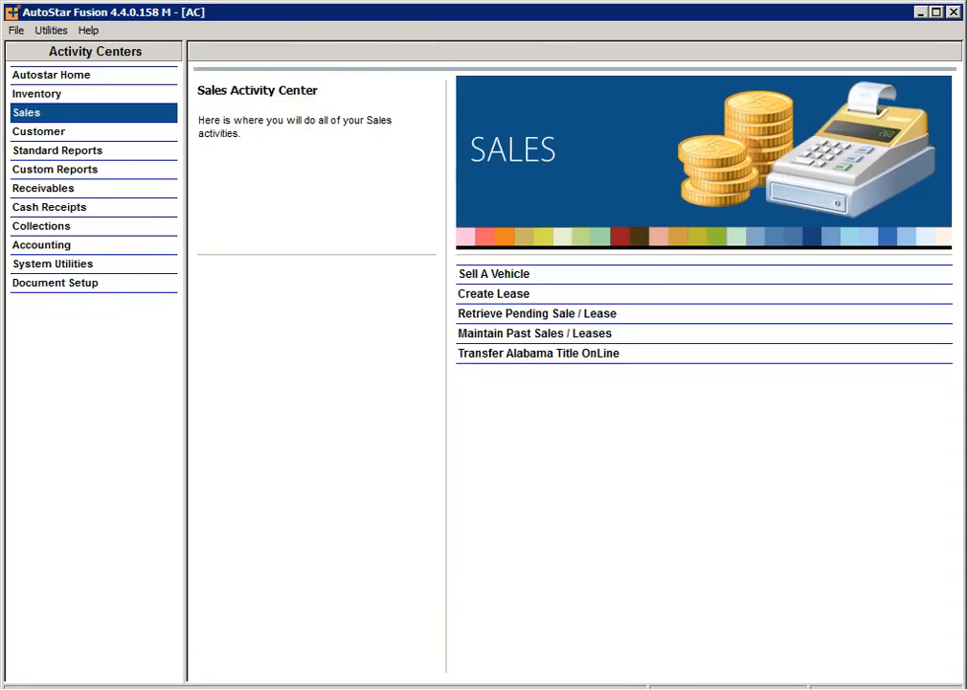